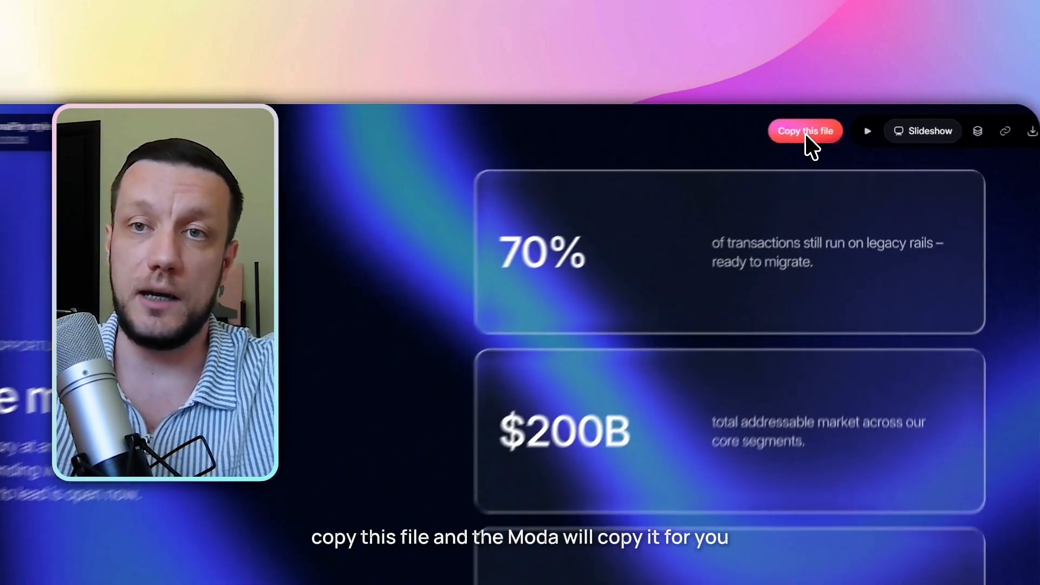
Copy the Investor Deck template into your own editable file and browse its first slides.
left_click(849, 122)
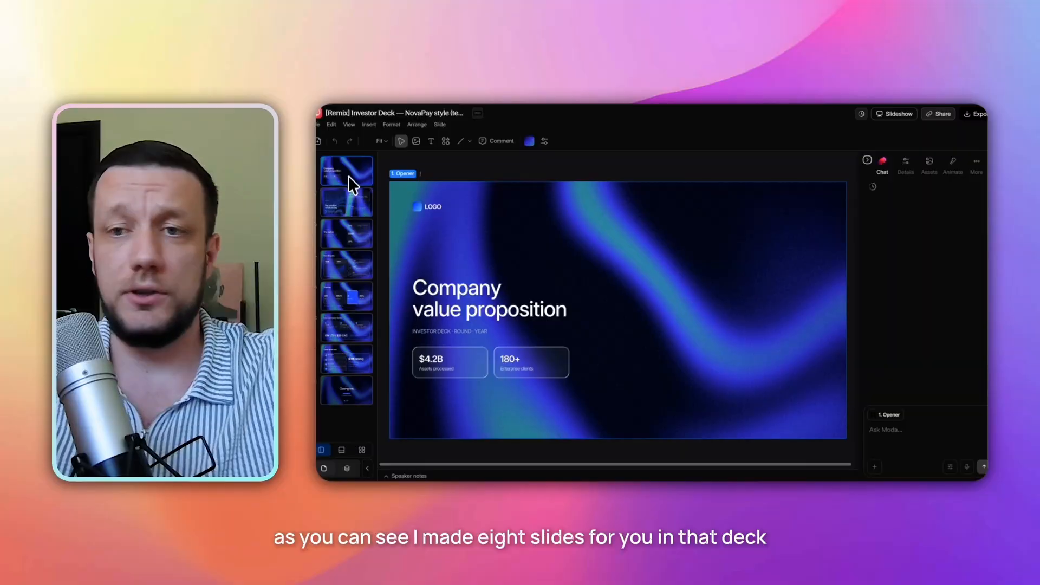
left_click(353, 205)
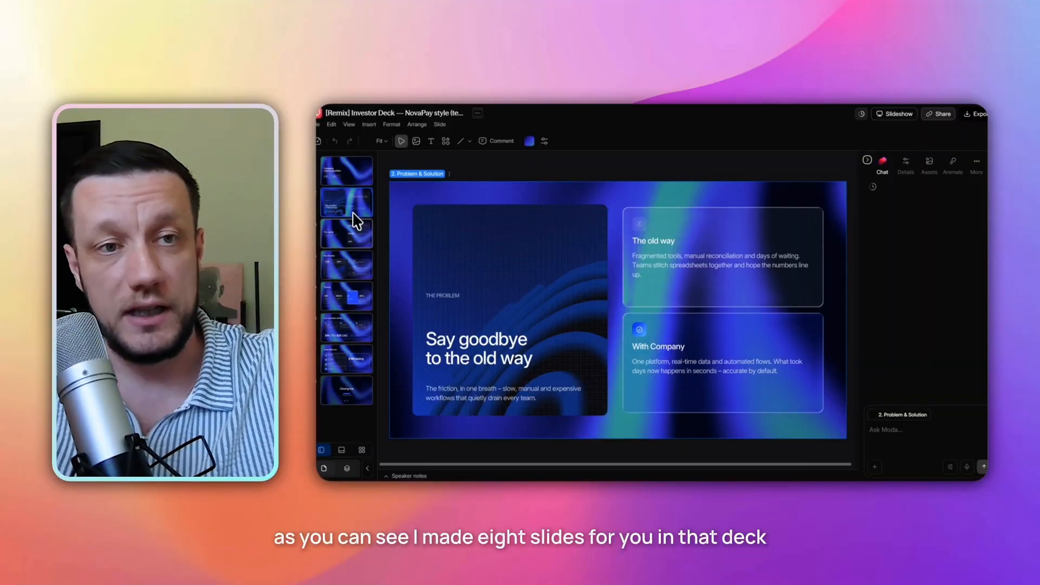
left_click(350, 240)
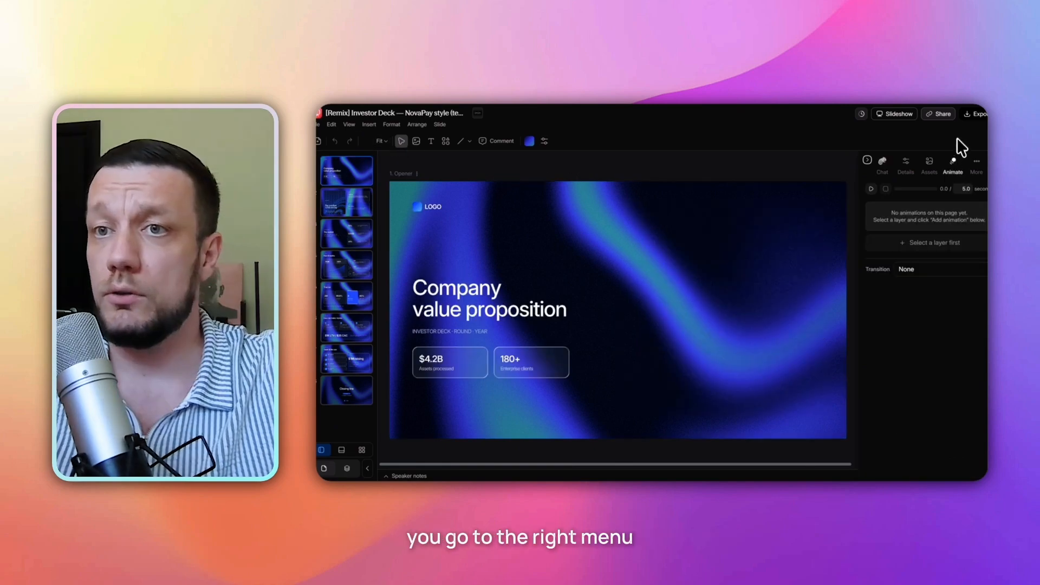
Preview the Opener slide's animation and set its duration to 10 seconds.
left_click(871, 188)
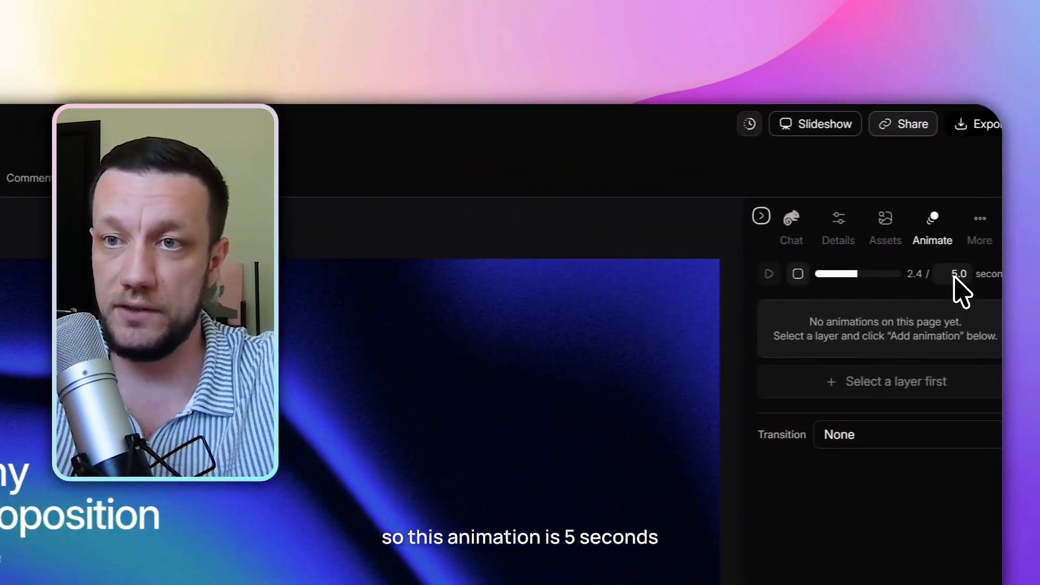
left_click(944, 274)
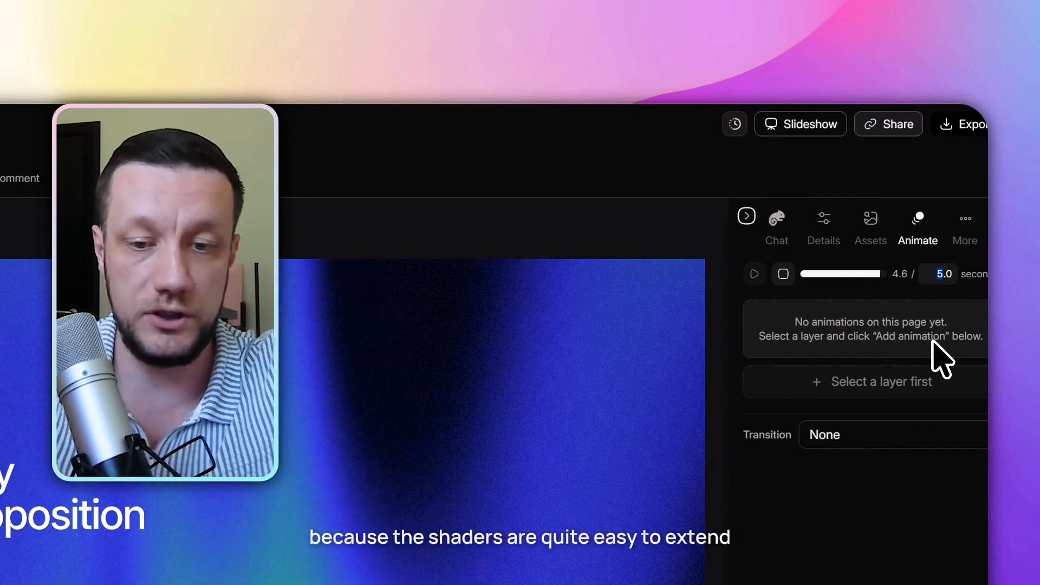
type("10")
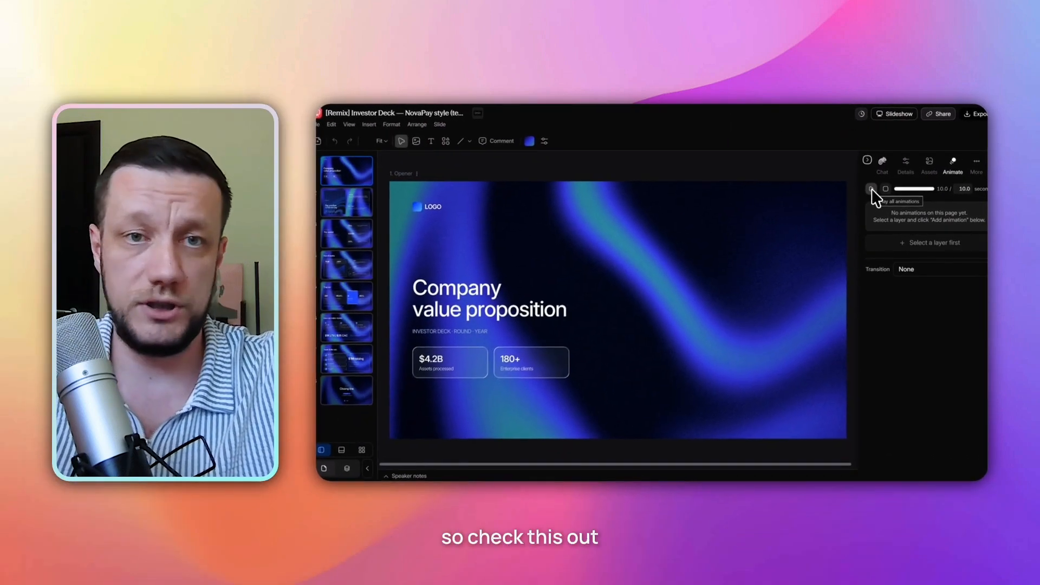
Play all animations and flip between the Opener and Problem & Solution slides.
left_click(871, 188)
left_click(341, 206)
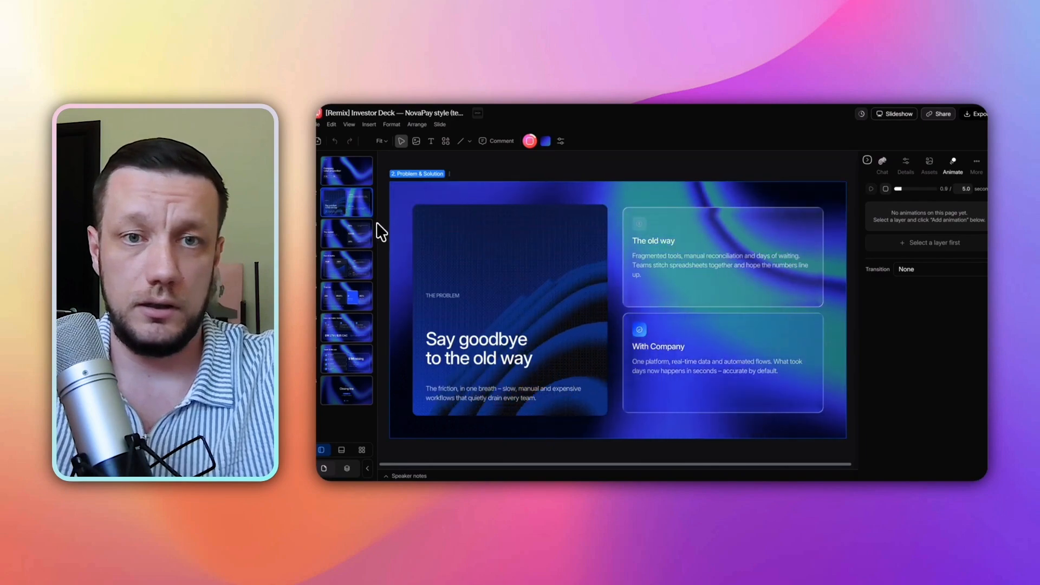
left_click(348, 236)
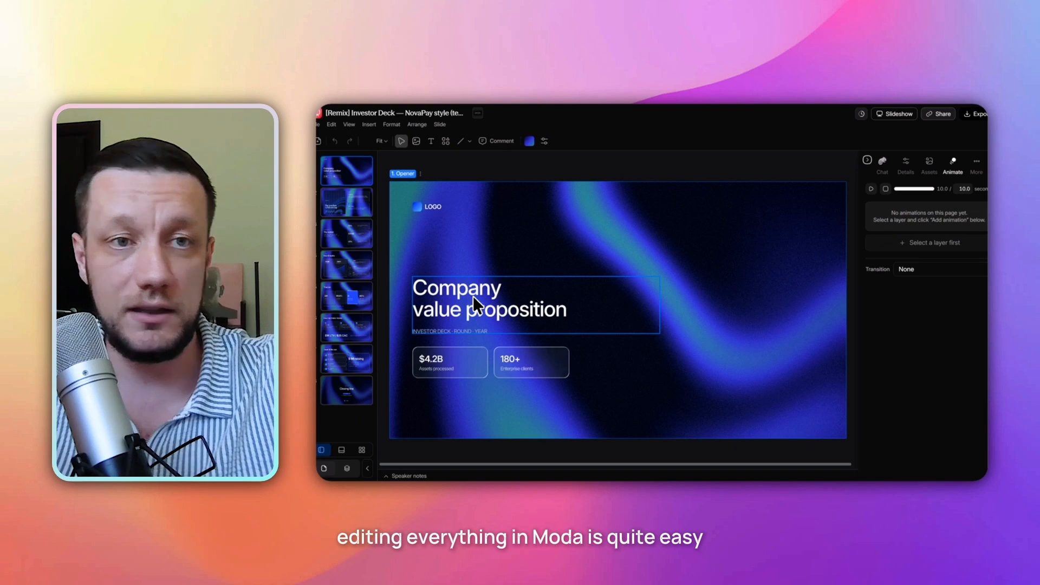
Replace the Opener headline text with "The 2026 finance breakdown".
left_click(473, 289)
double_click(471, 290)
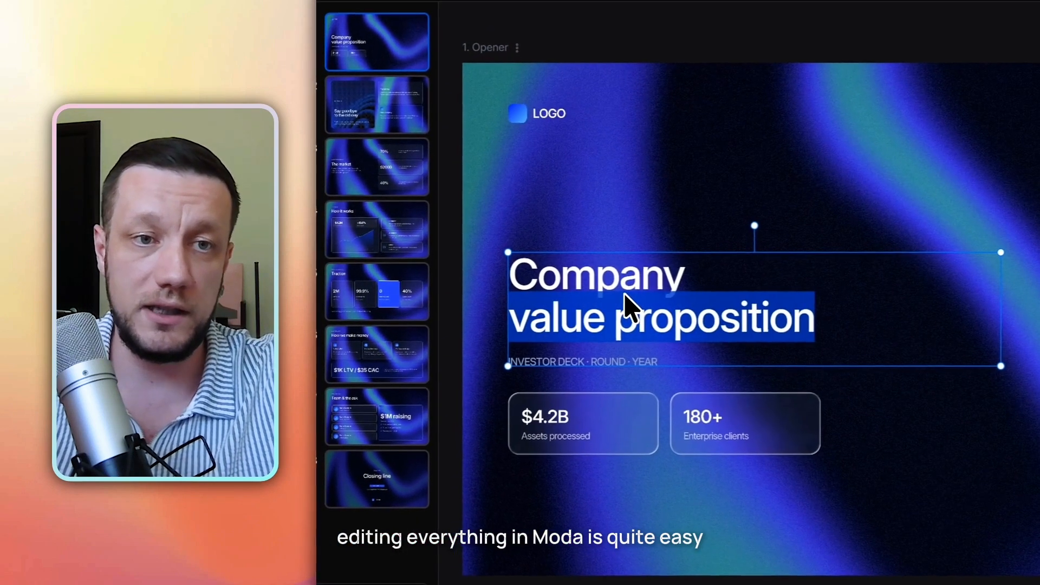
double_click(645, 323)
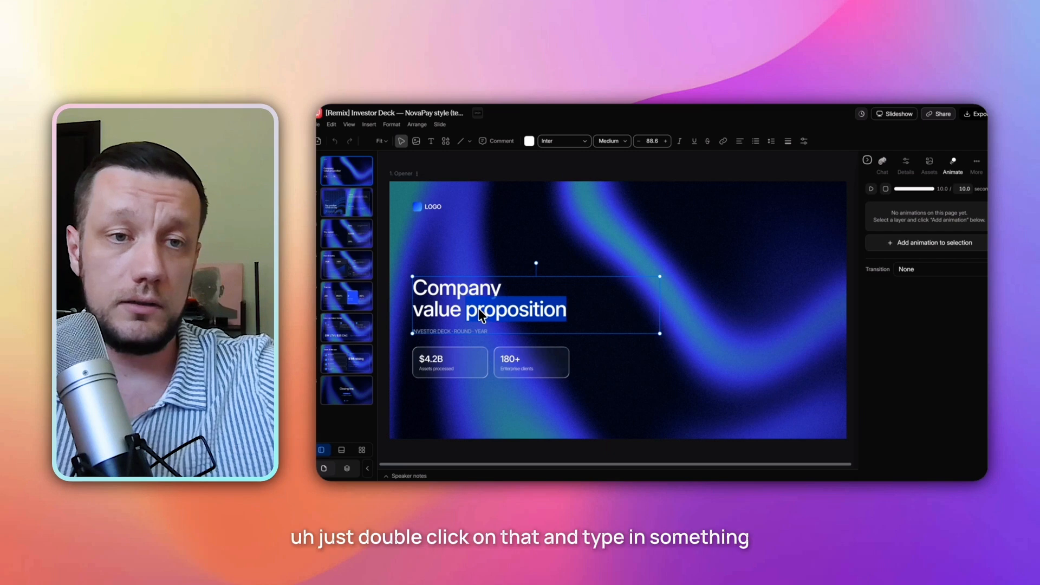
triple_click(644, 314)
left_click(584, 318)
left_click_drag(544, 318, 400, 283)
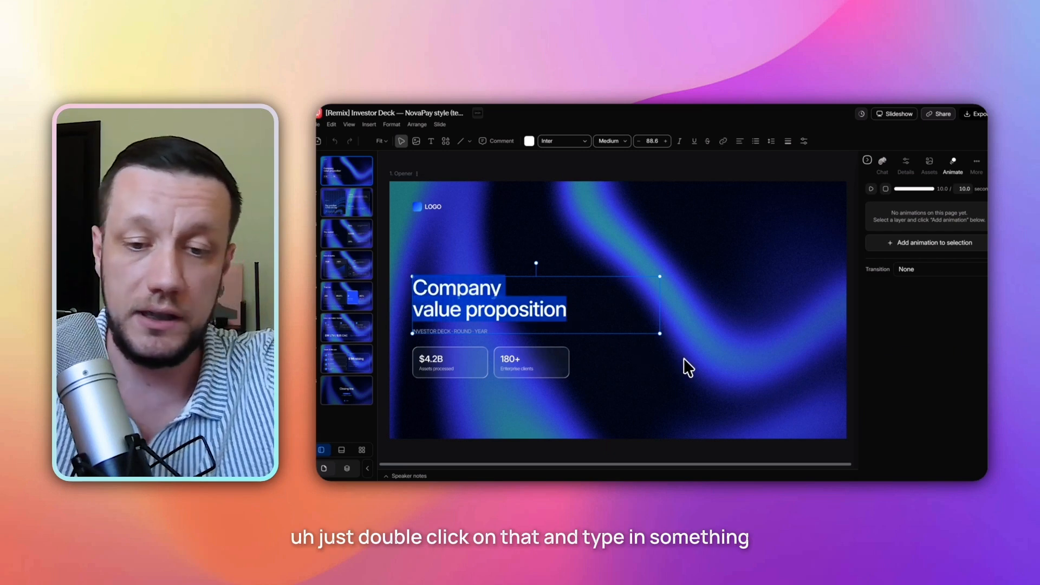
type("The 2026 fi")
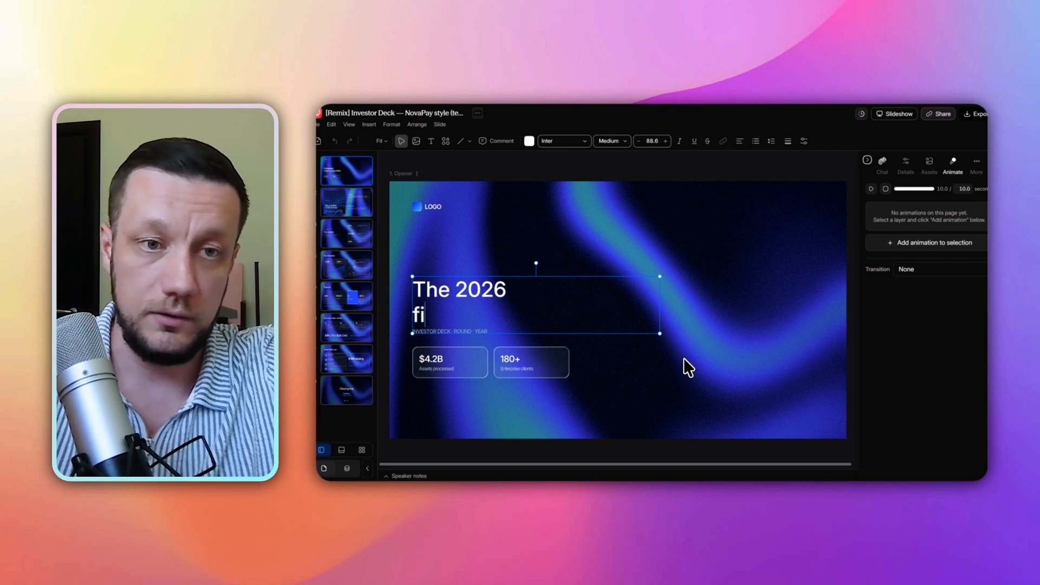
type("nance breakdown")
left_click(629, 209)
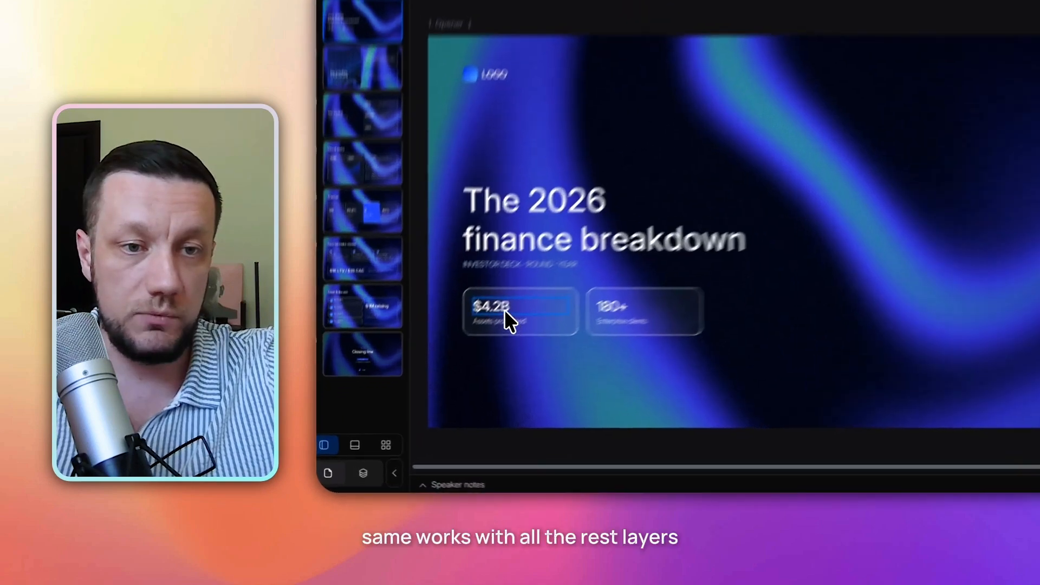
Select the "Assets processed" caption inside the first stat chip, then deselect it.
left_click(430, 358)
left_click(559, 314)
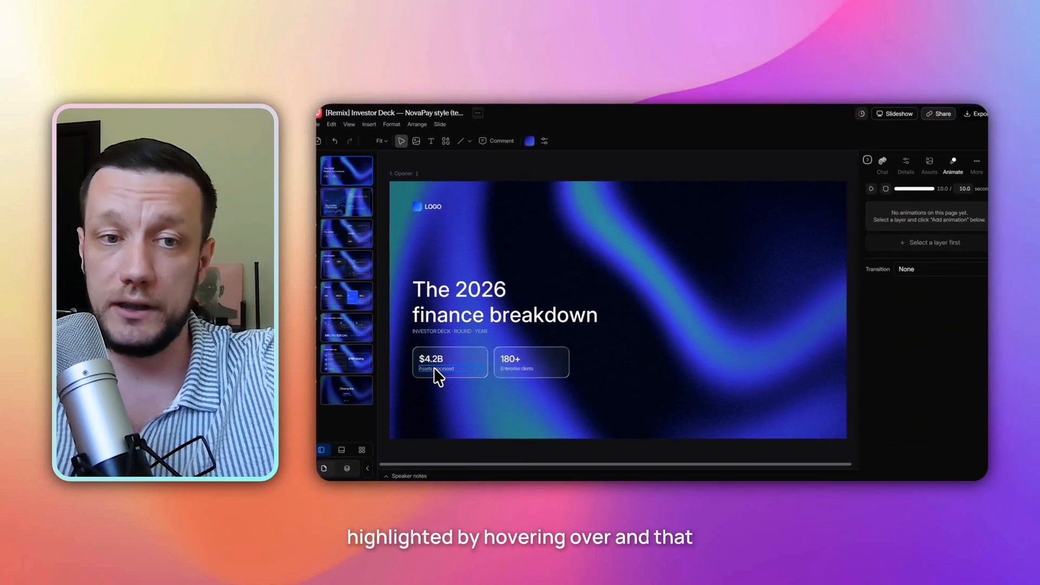
double_click(436, 374)
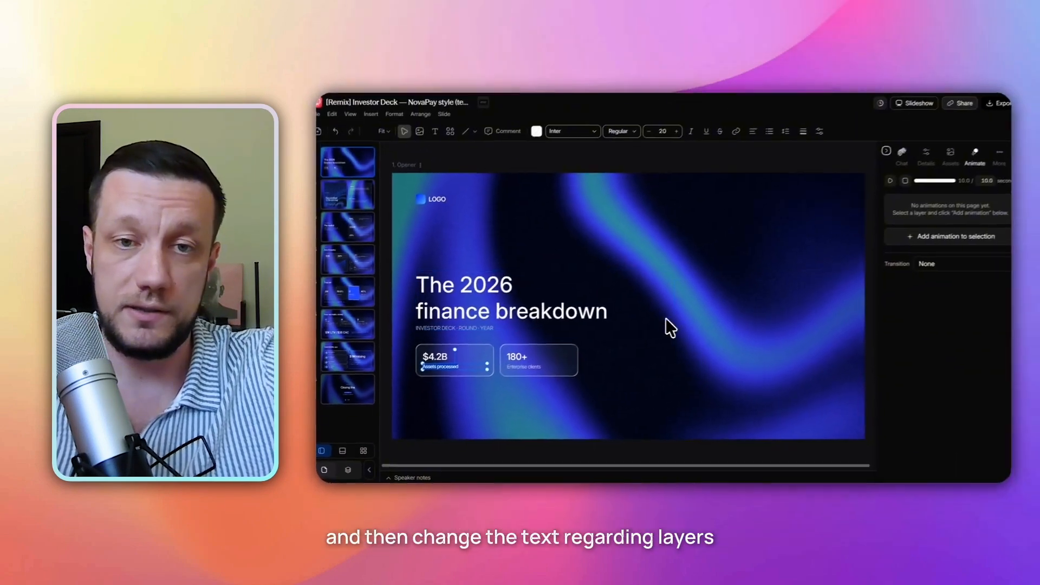
left_click(885, 277)
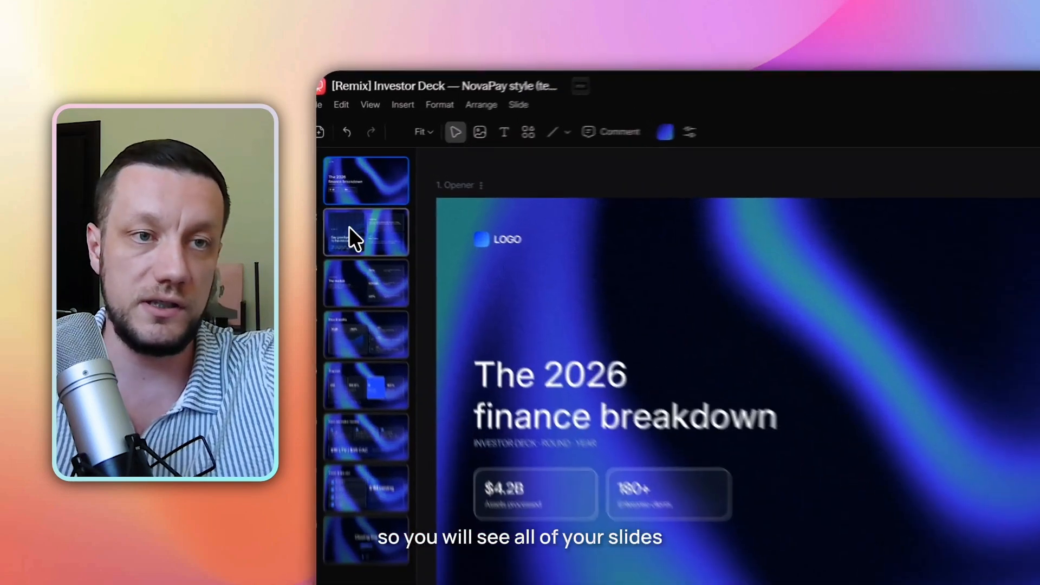
Return to the Opener slide and open the Layers panel listing its layers.
left_click(347, 203)
left_click(346, 265)
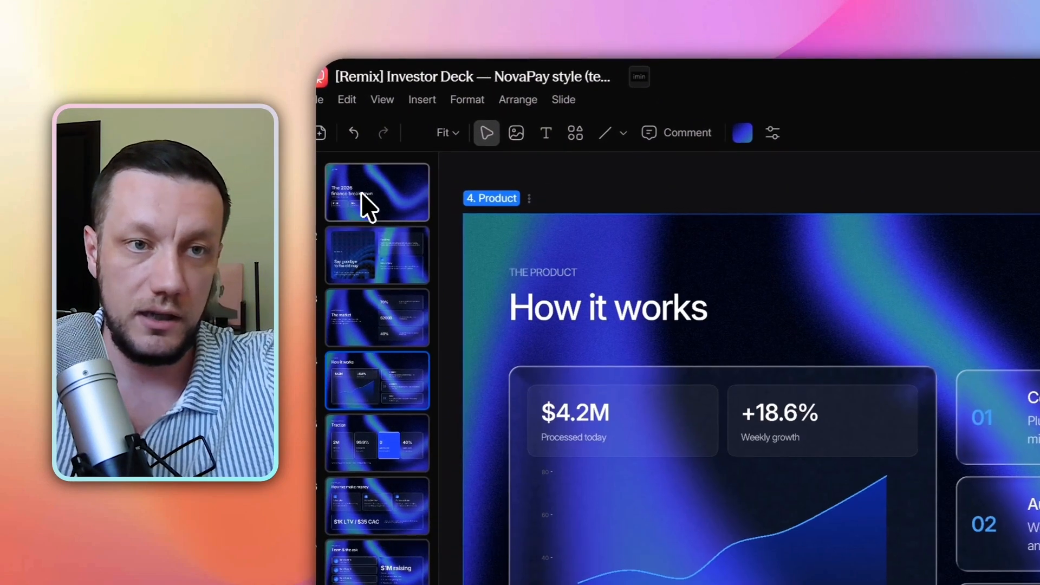
left_click(364, 203)
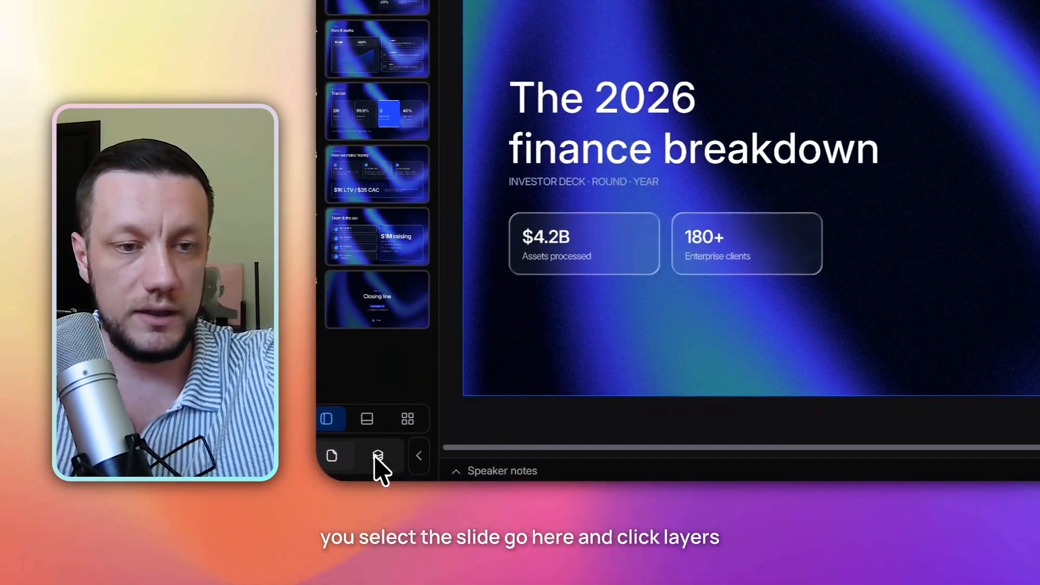
left_click(378, 457)
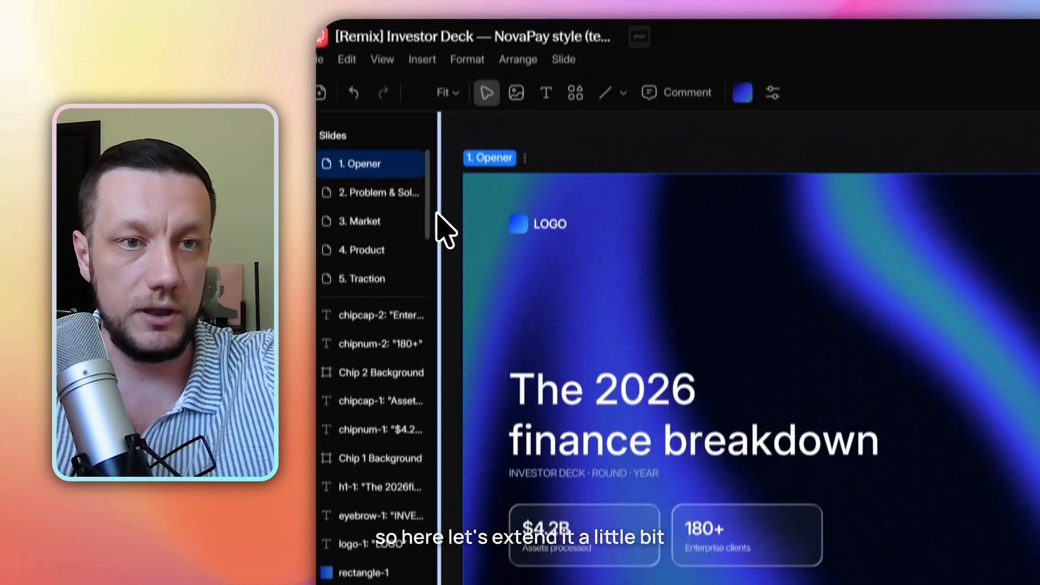
left_click_drag(442, 225, 615, 265)
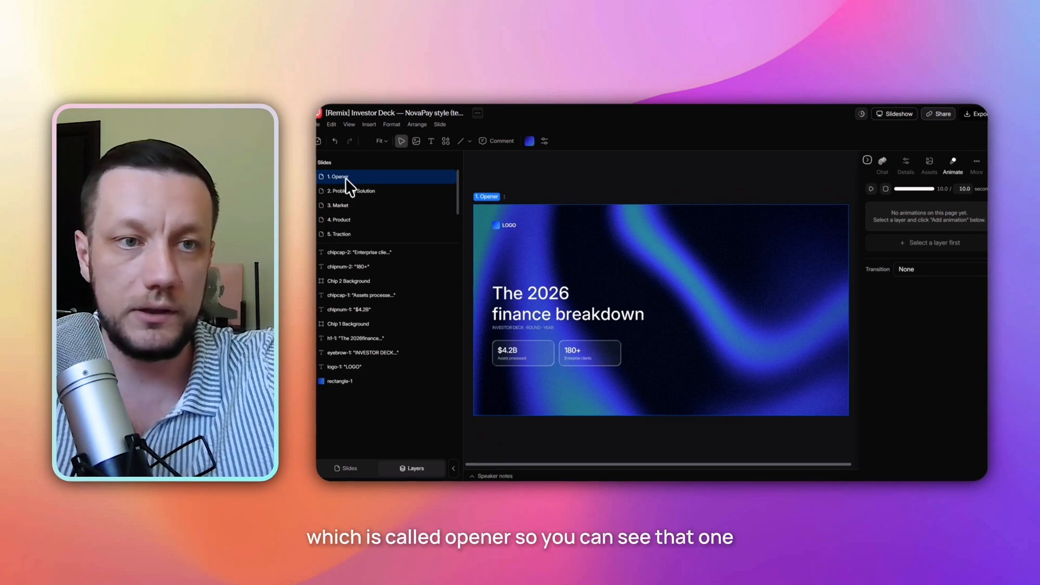
left_click(355, 252)
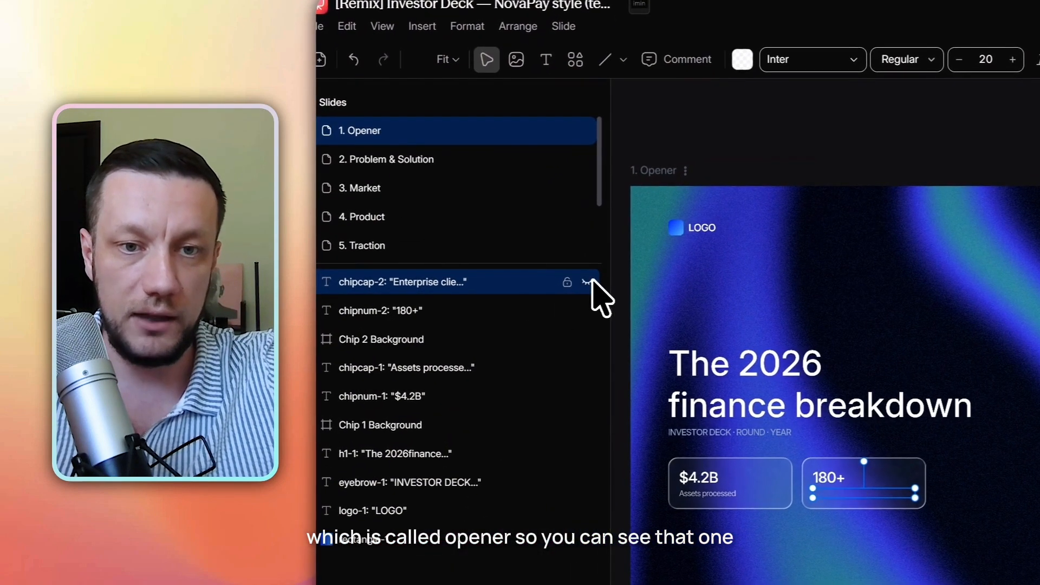
Inspect the Opener's layers one by one, toggling the chip layers' visibility on and off.
left_click(461, 309)
left_click(471, 339)
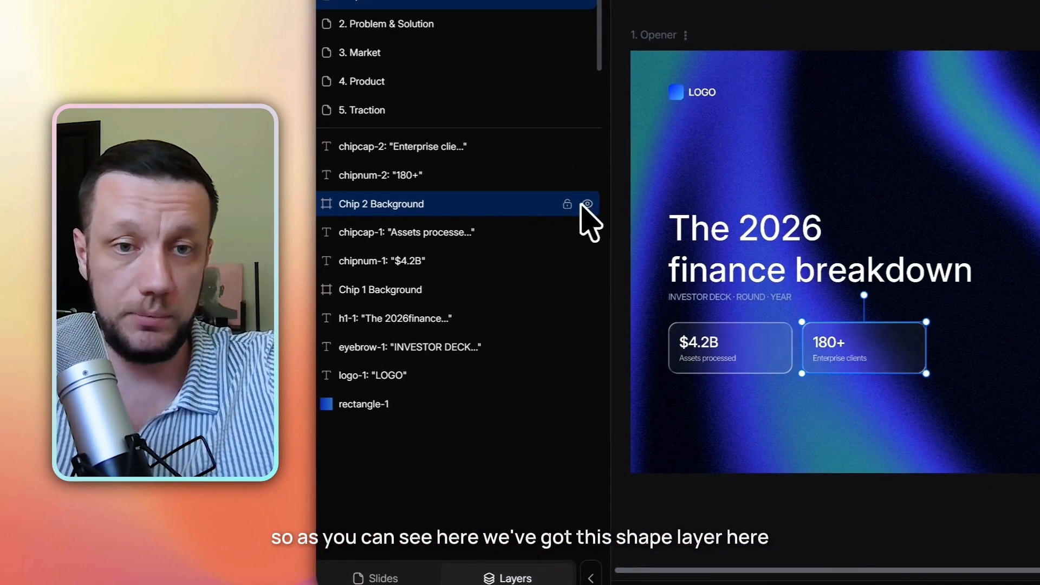
left_click(433, 234)
left_click(512, 268)
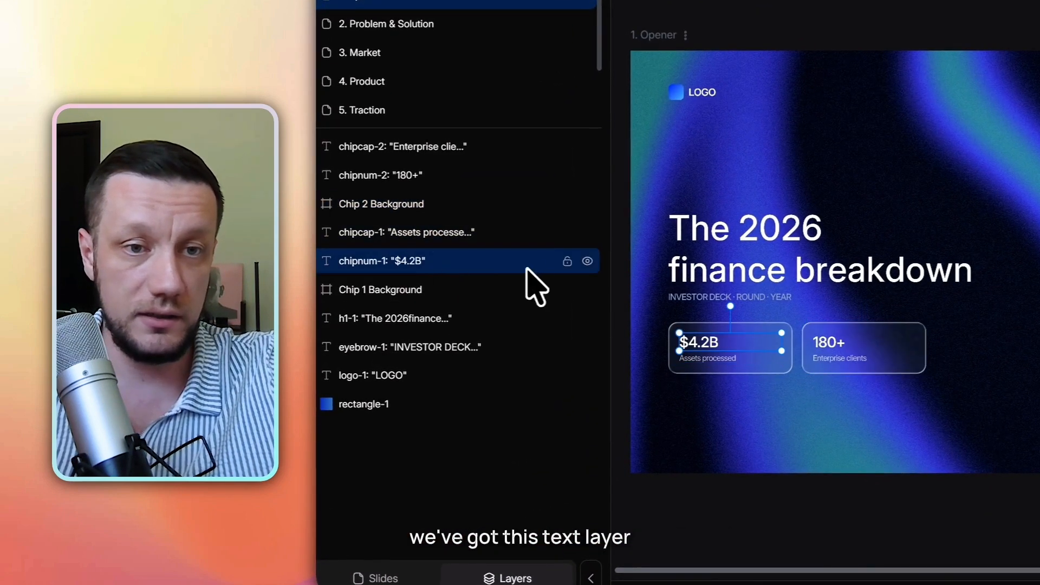
left_click(592, 264)
left_click(418, 297)
left_click(587, 292)
left_click(588, 291)
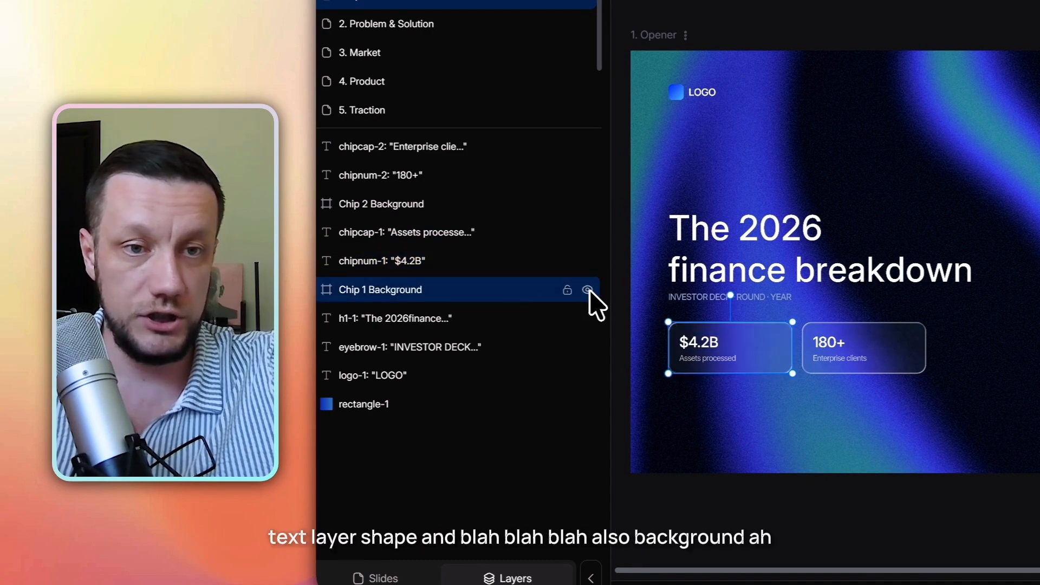
left_click(437, 322)
left_click(411, 375)
left_click(534, 404)
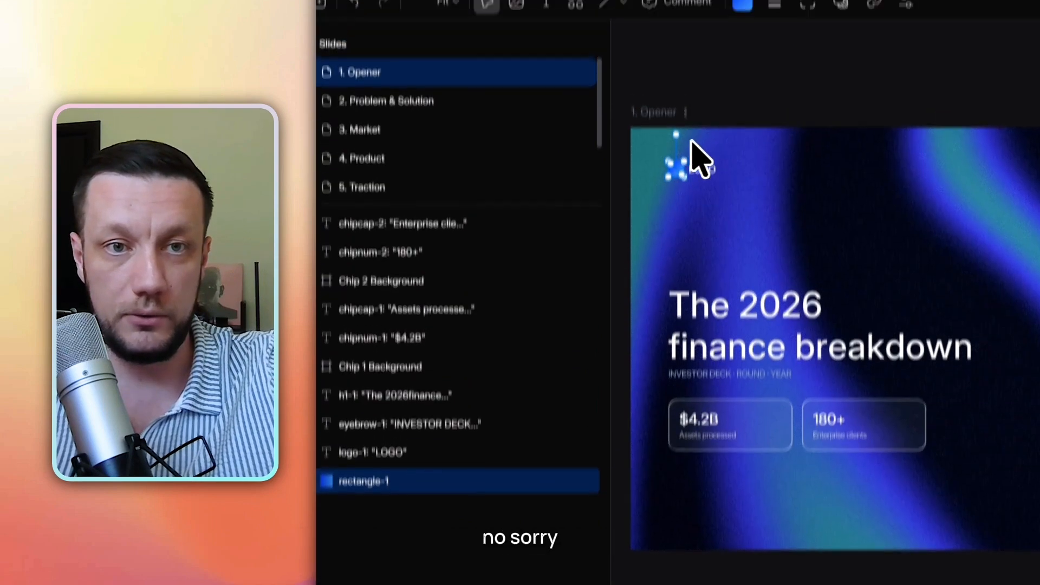
Hide the blue logo square layer, rectangle-1, on the Opener slide.
left_click(722, 129)
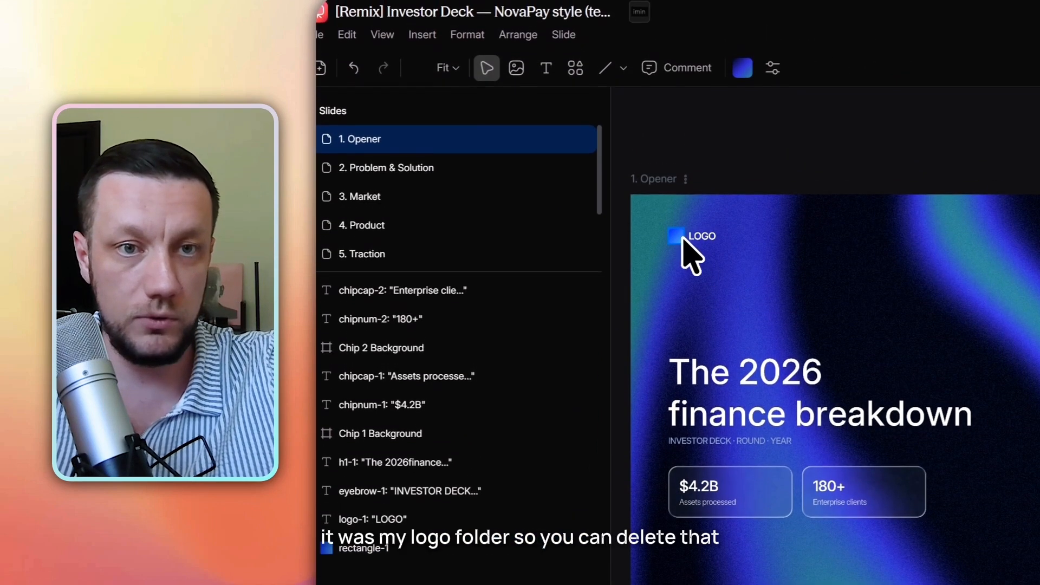
left_click(364, 550)
left_click(589, 549)
left_click(589, 370)
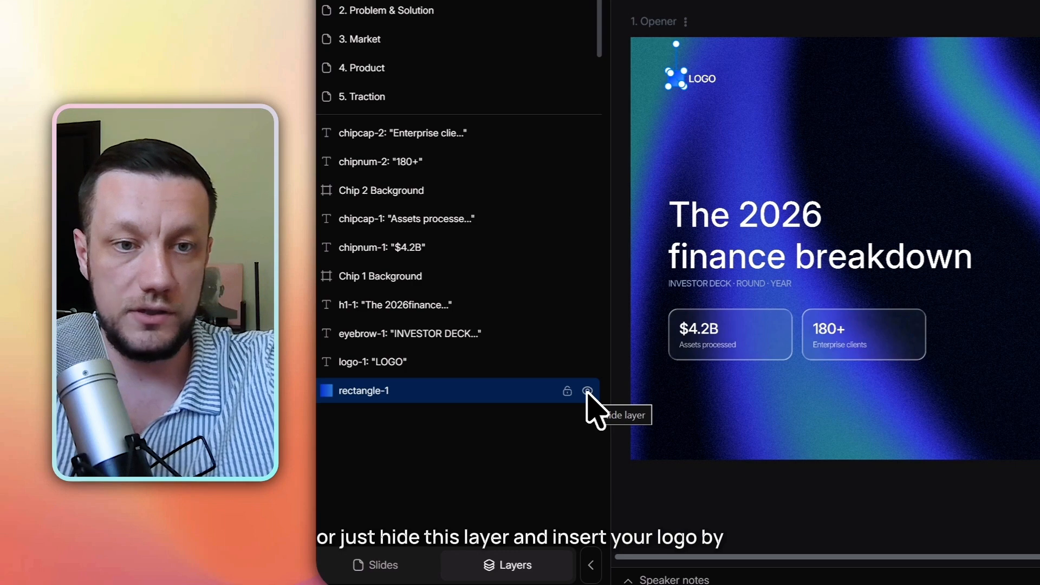
Insert the white V-shaped MusicStudio logo image from the media library onto the slide.
left_click(668, 31)
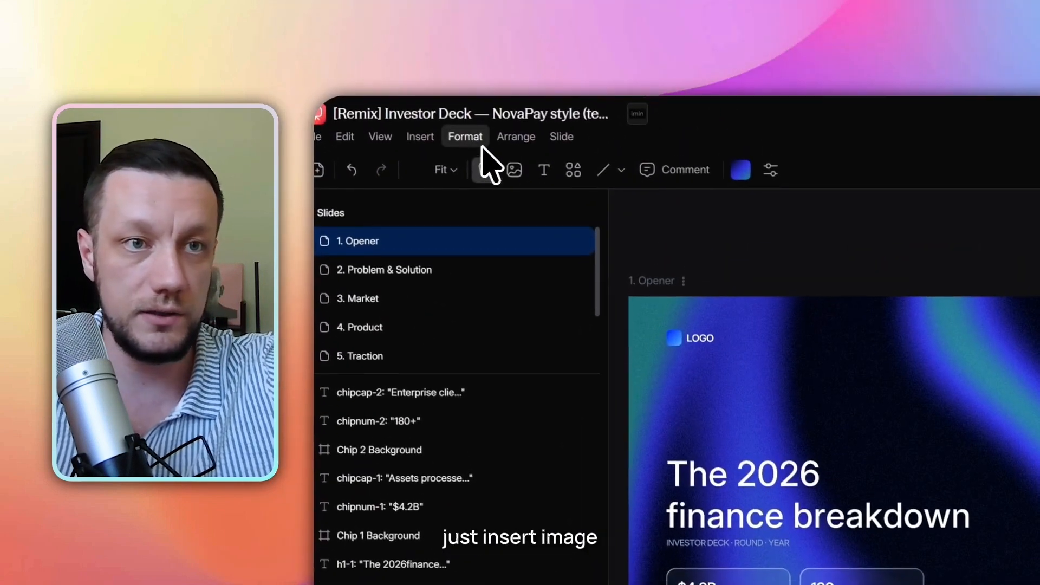
left_click(422, 44)
left_click(477, 207)
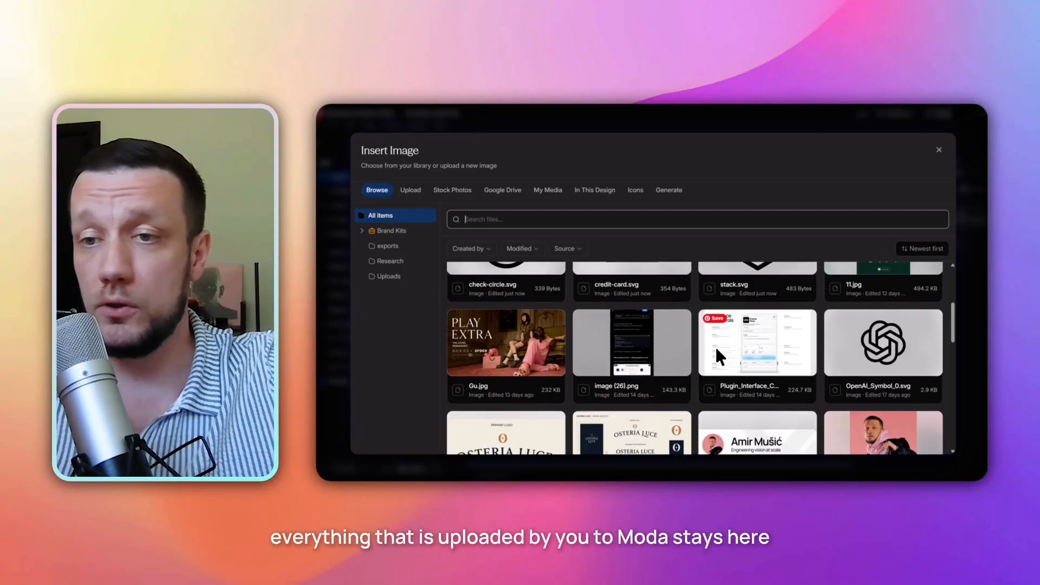
scroll(704, 358, "down", 5)
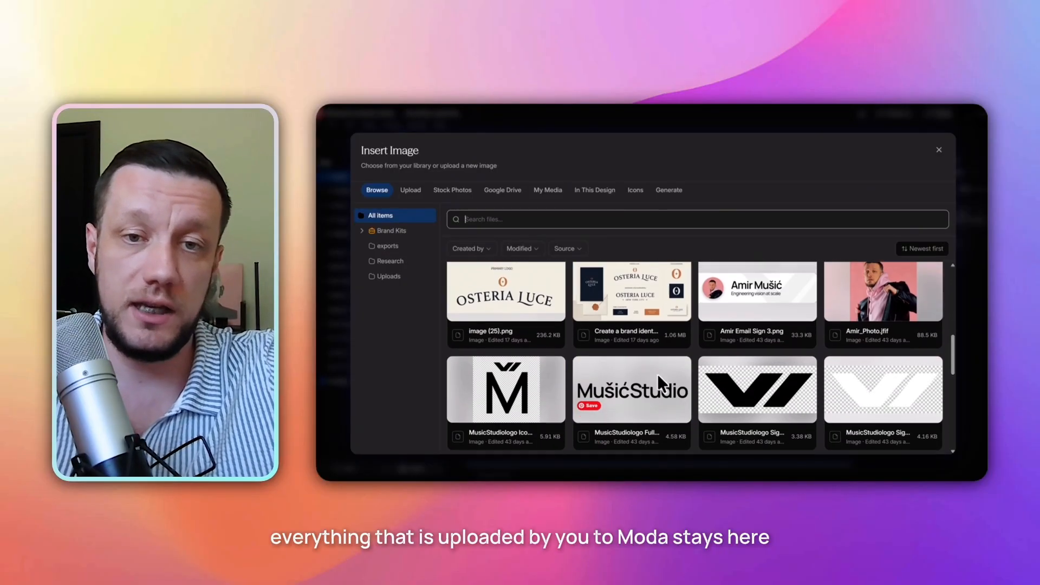
scroll(812, 379, "down", 3)
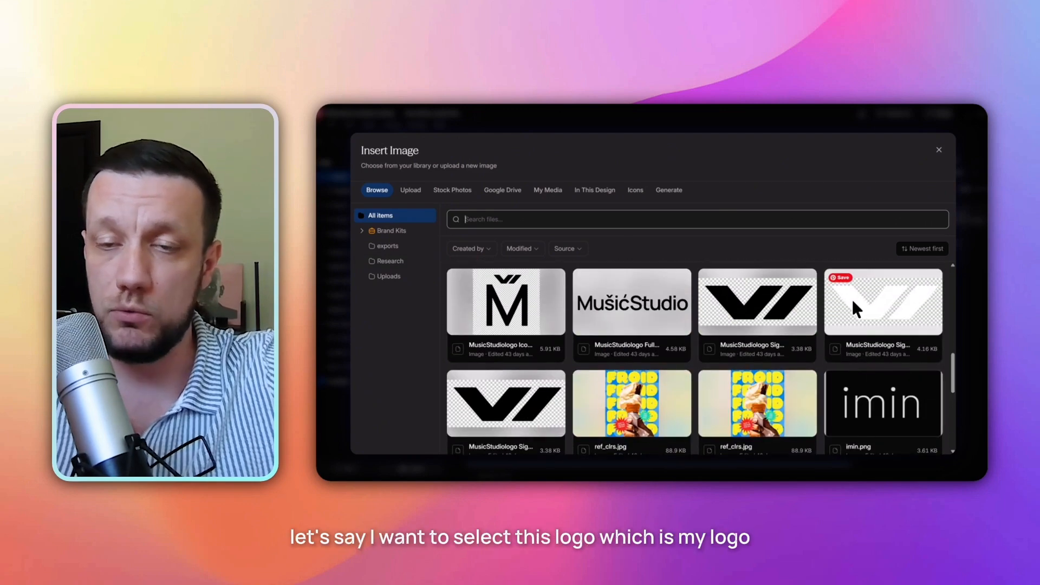
left_click(849, 306)
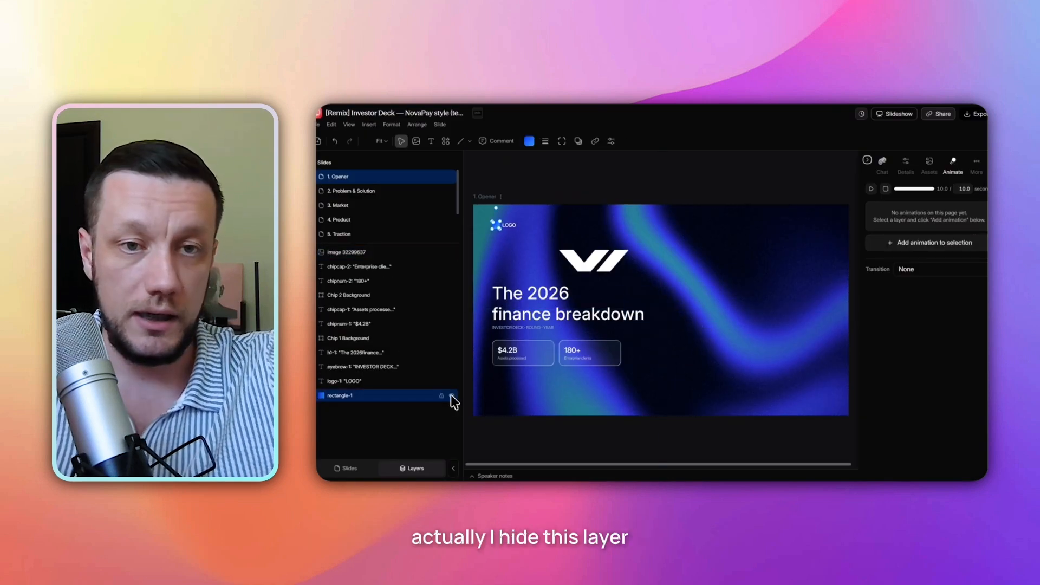
Move the inserted logo up beside the LOGO label and scale it down to a small icon.
left_click(451, 394)
left_click(594, 251)
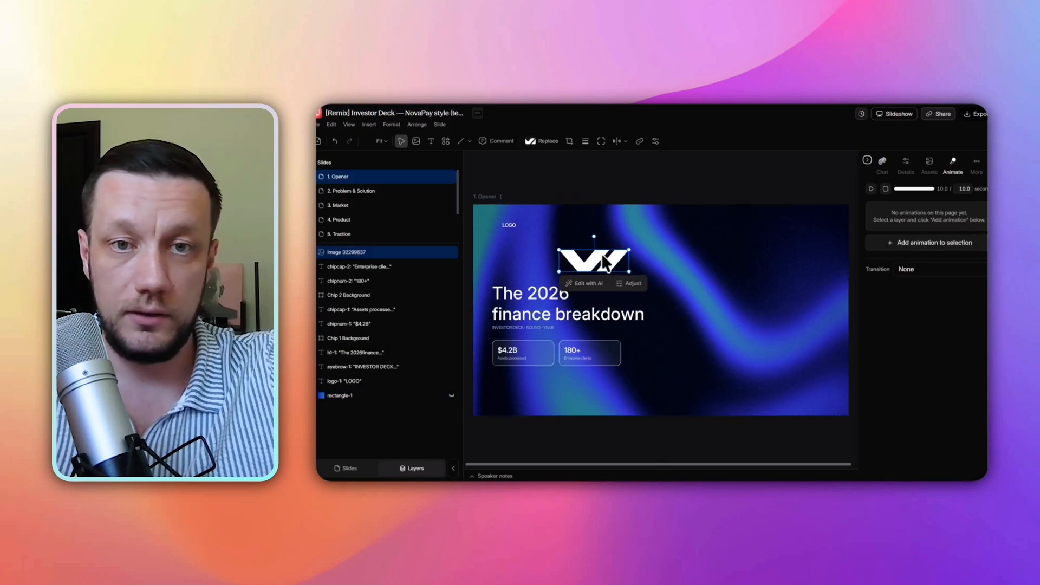
left_click_drag(590, 262, 585, 265)
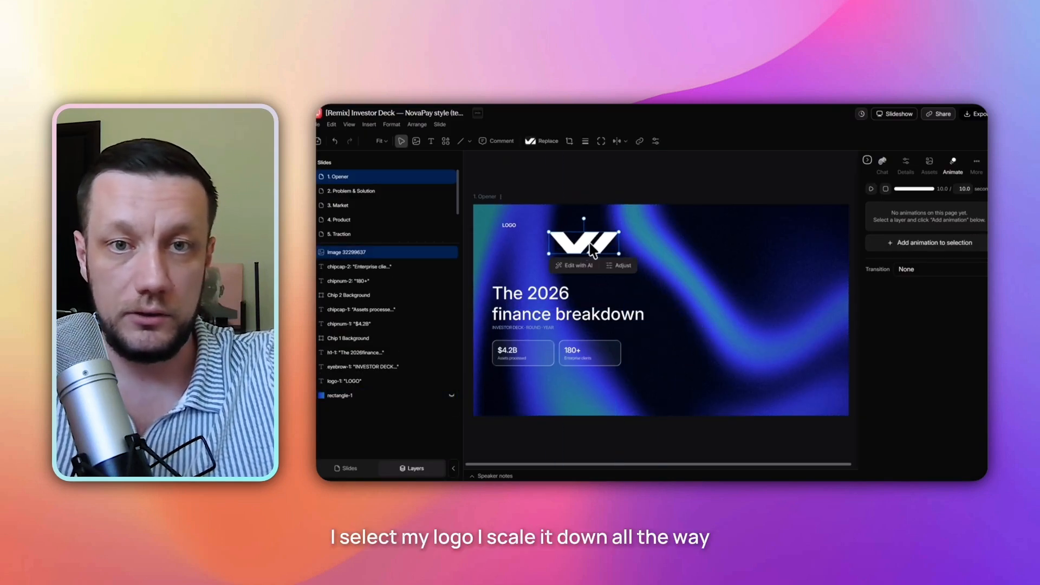
left_click_drag(618, 231, 582, 242)
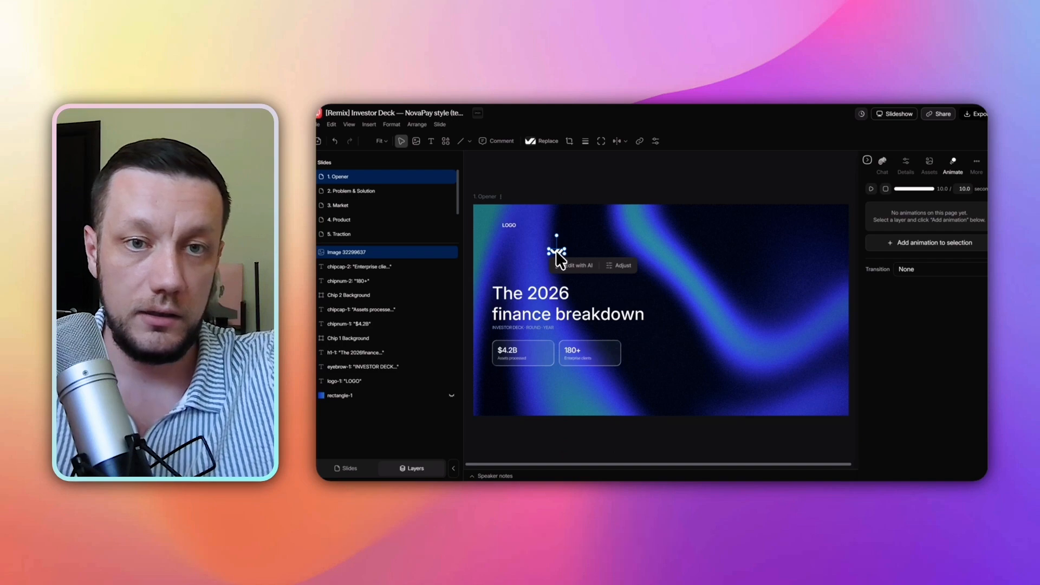
scroll(556, 250, "up", 1)
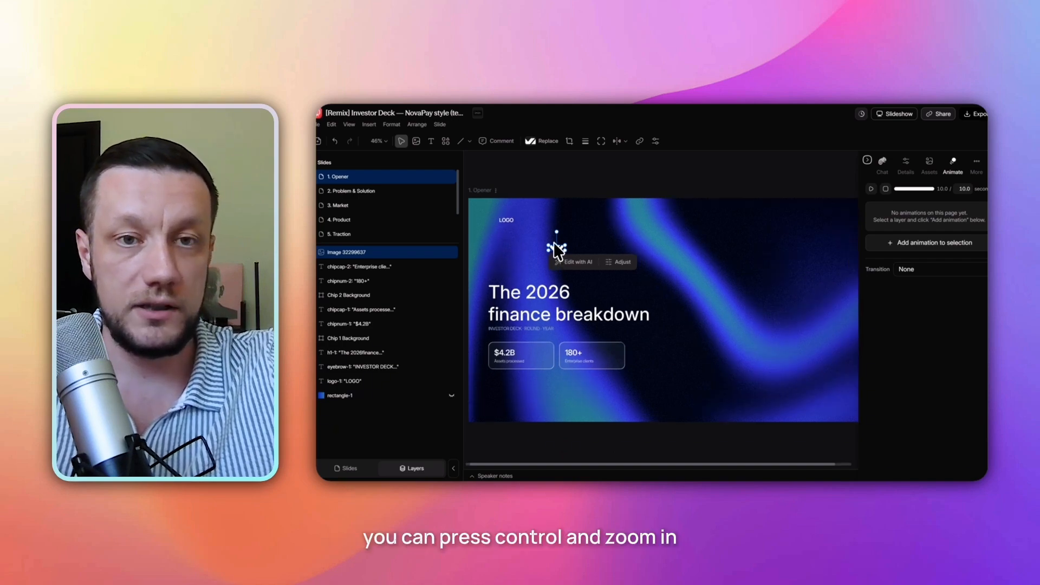
Move the logo icon to the LOGO label's spot in the slide's top-left corner.
scroll(556, 252, "up", 3)
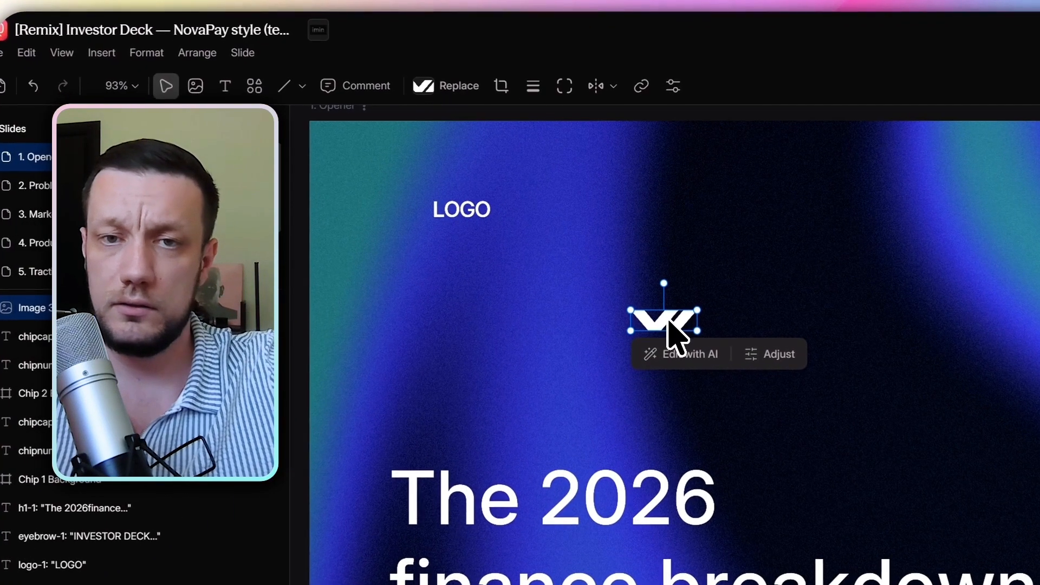
left_click_drag(667, 322, 390, 200)
left_click_drag(574, 253, 618, 262)
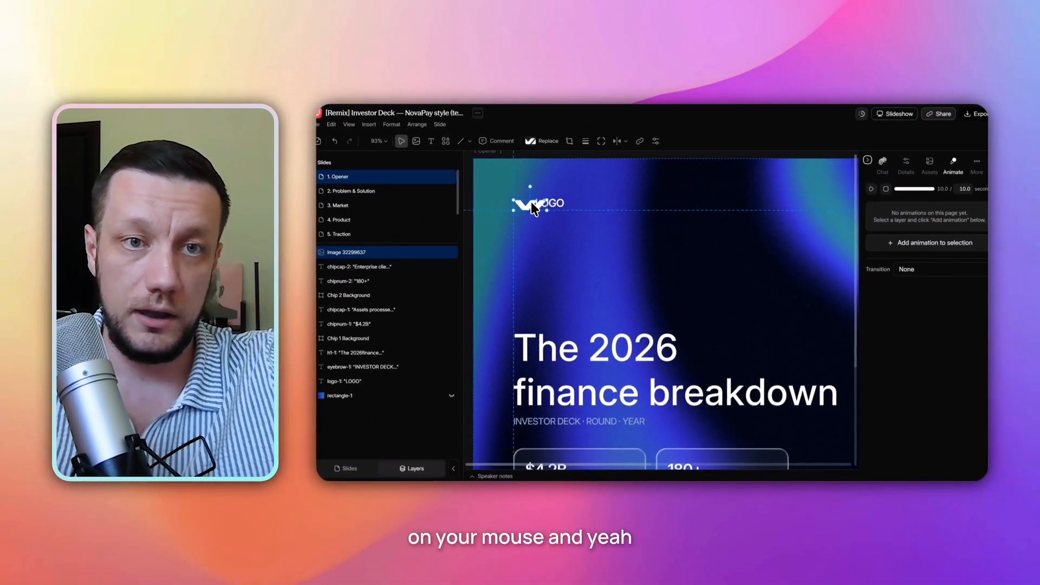
left_click_drag(531, 202, 530, 202)
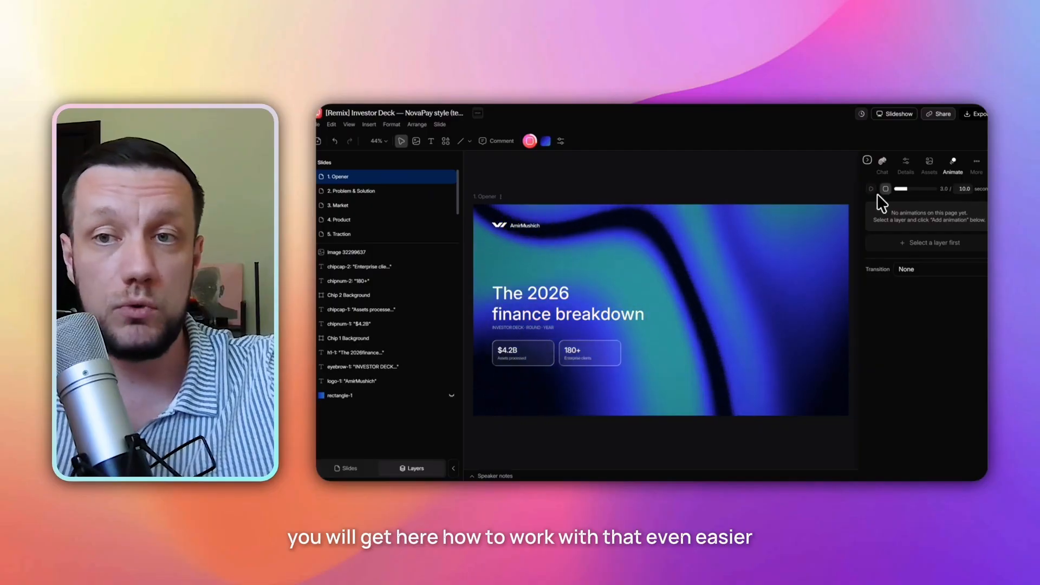
Ask the AI chat to replace the Product slide's numbers, insights and graph with real AI-market investment data from 2022 to 2026, keeping its design.
left_click(886, 189)
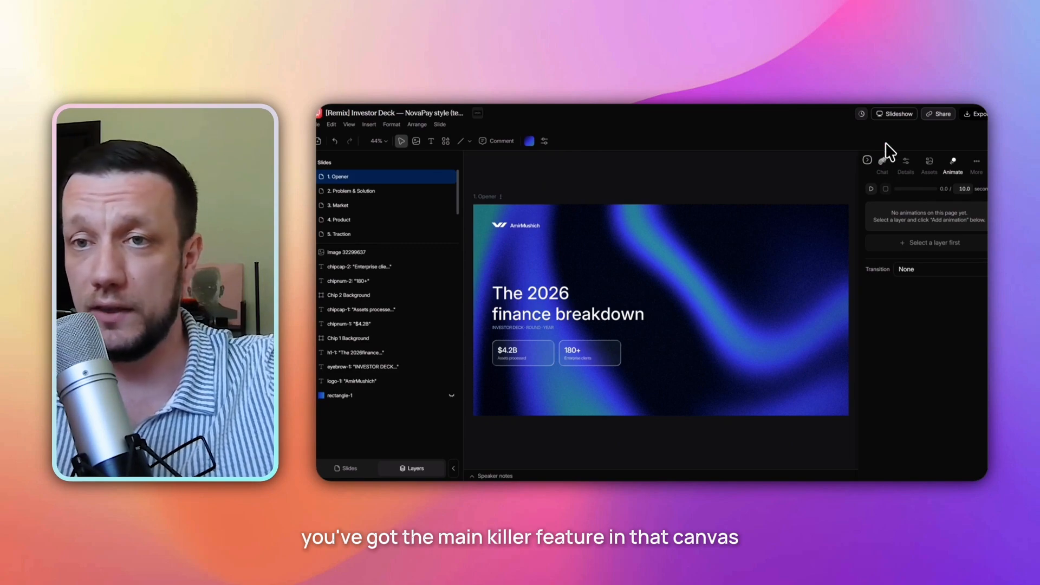
left_click(883, 162)
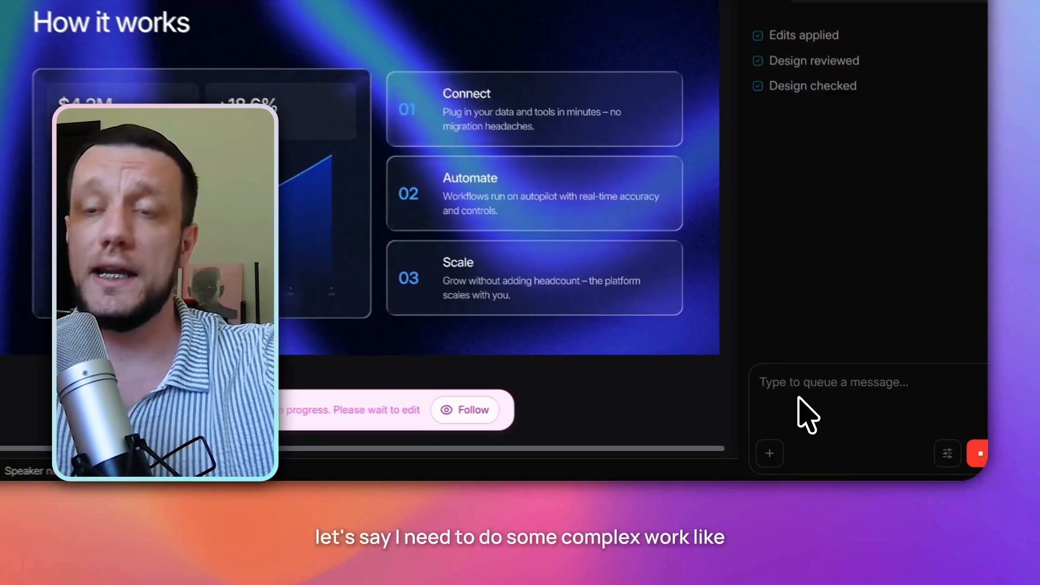
left_click(890, 438)
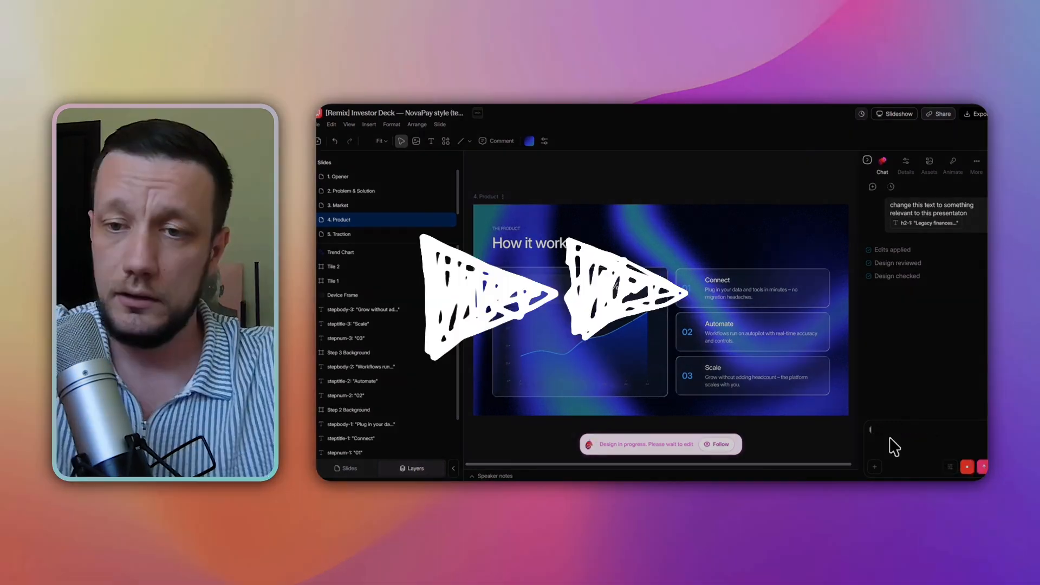
type("I want these numbers, insights and the graph to be changed to the real data of 'how much money were invested into the AI market since 2022 to 2026")
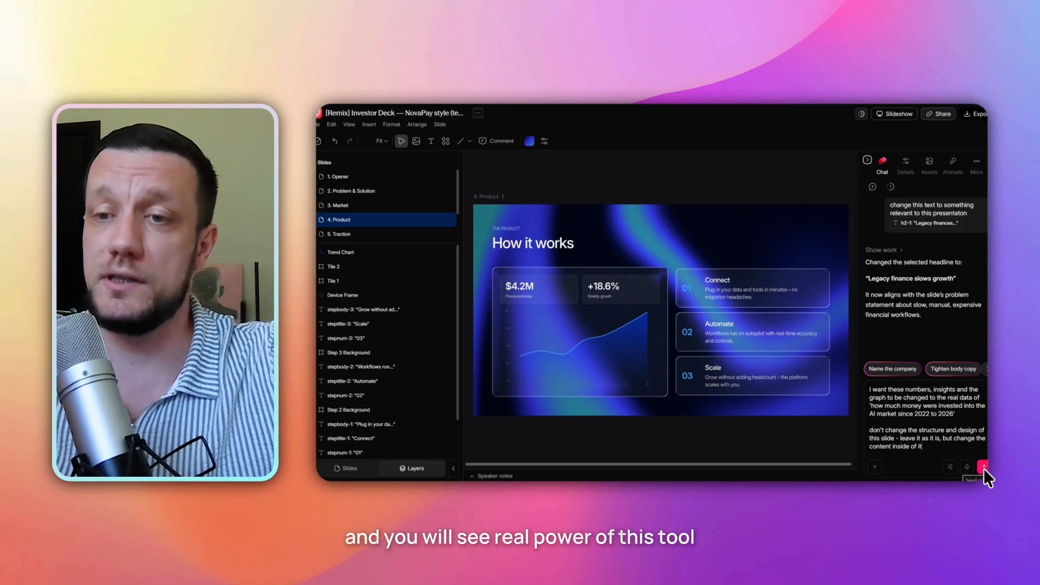
left_click(983, 466)
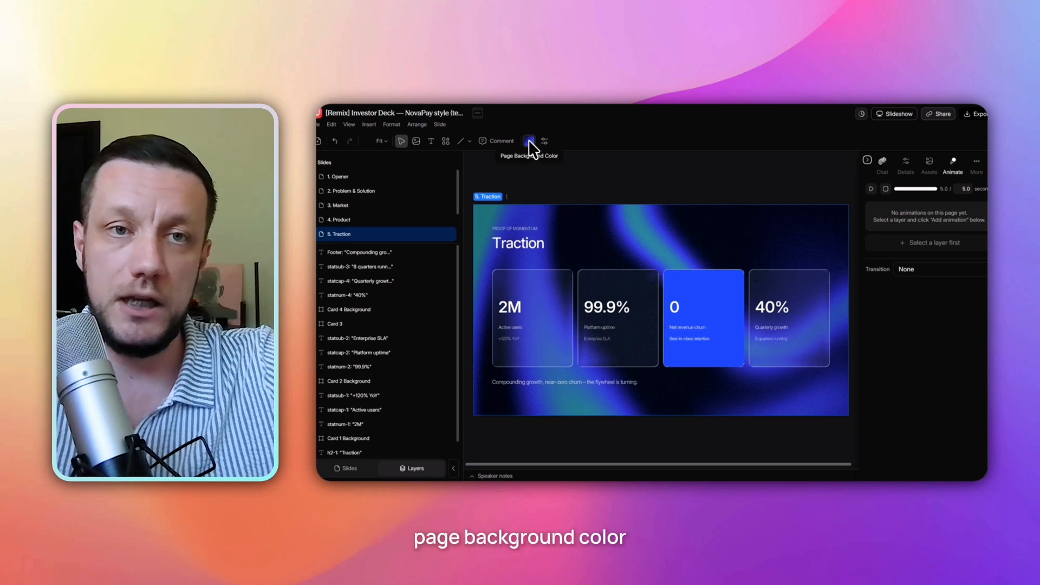
Set the first color of the Traction slide's Swirl Shape Gradient background to pink F941DE.
left_click(529, 141)
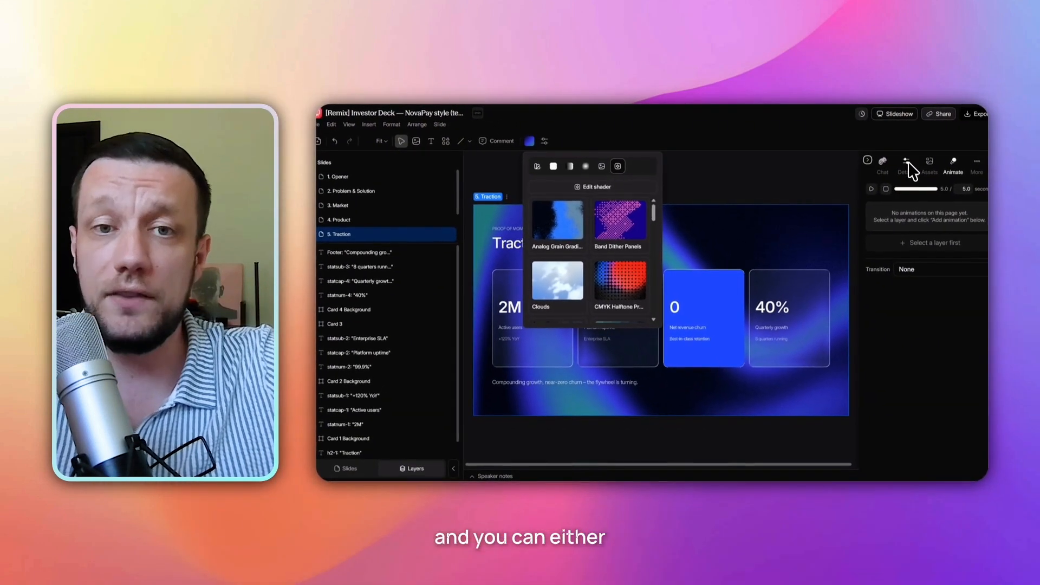
left_click(907, 164)
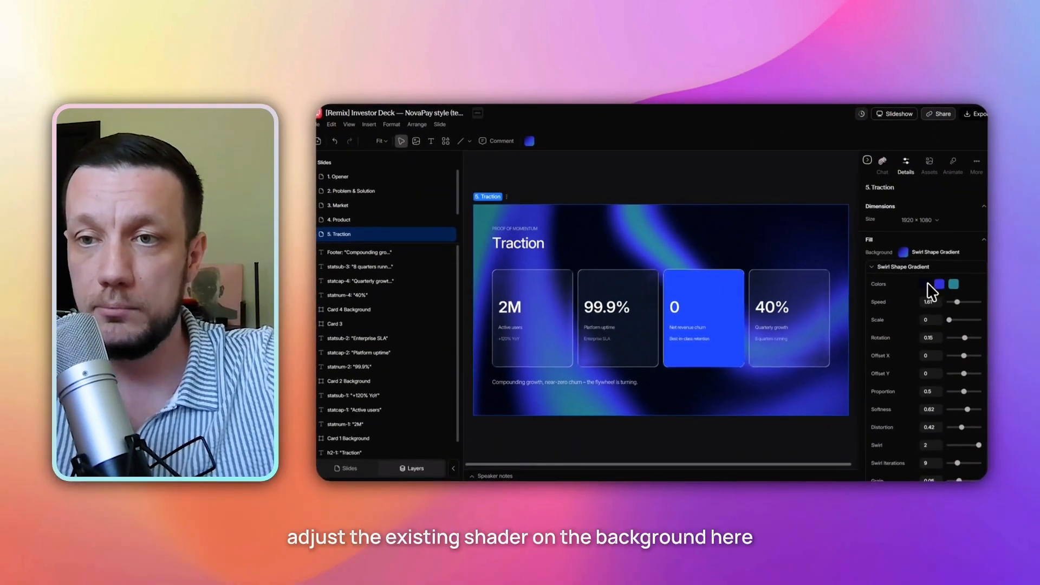
left_click(928, 284)
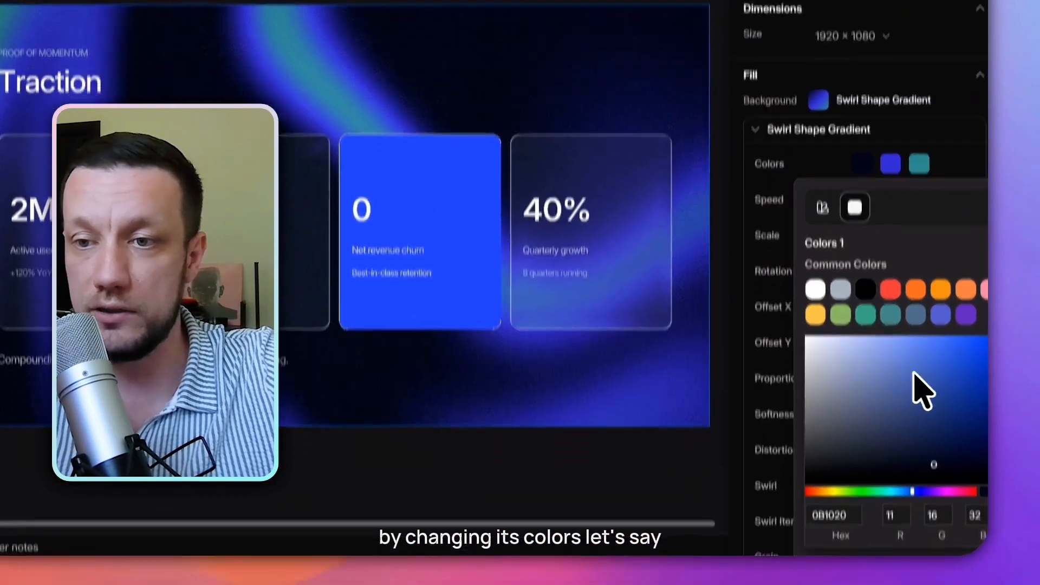
left_click_drag(952, 388, 909, 370)
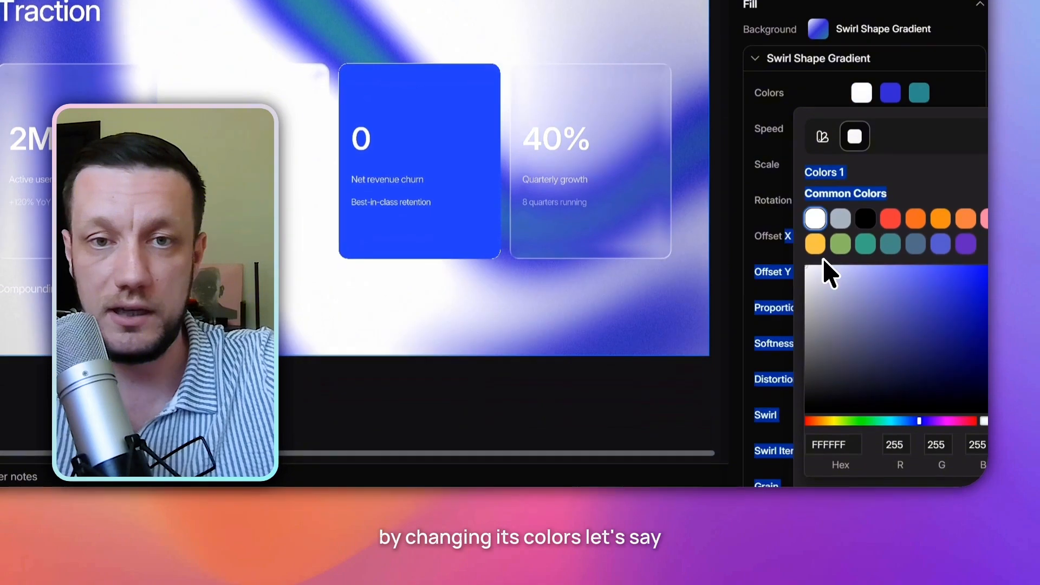
left_click(931, 266)
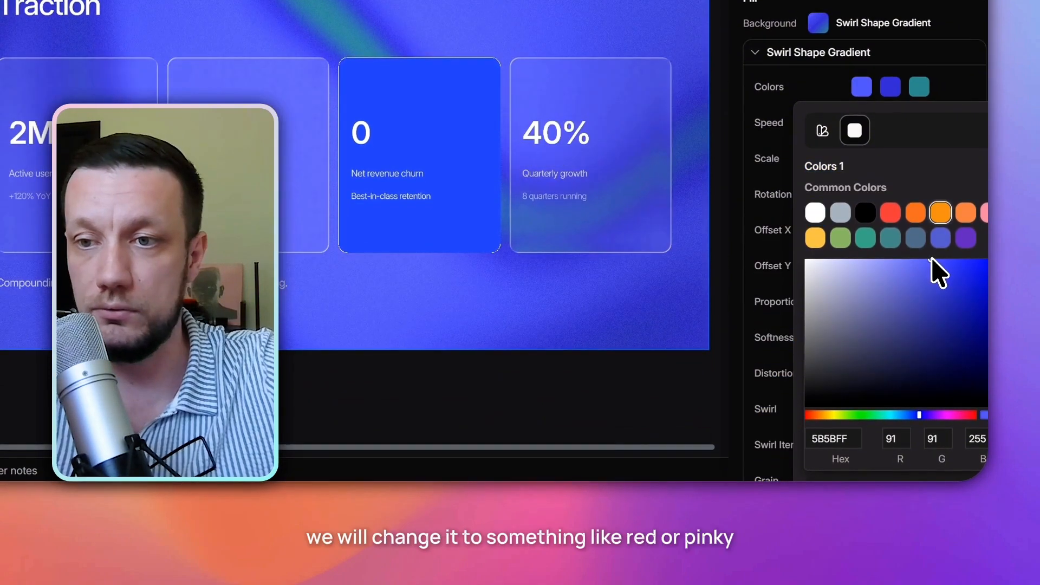
left_click(891, 213)
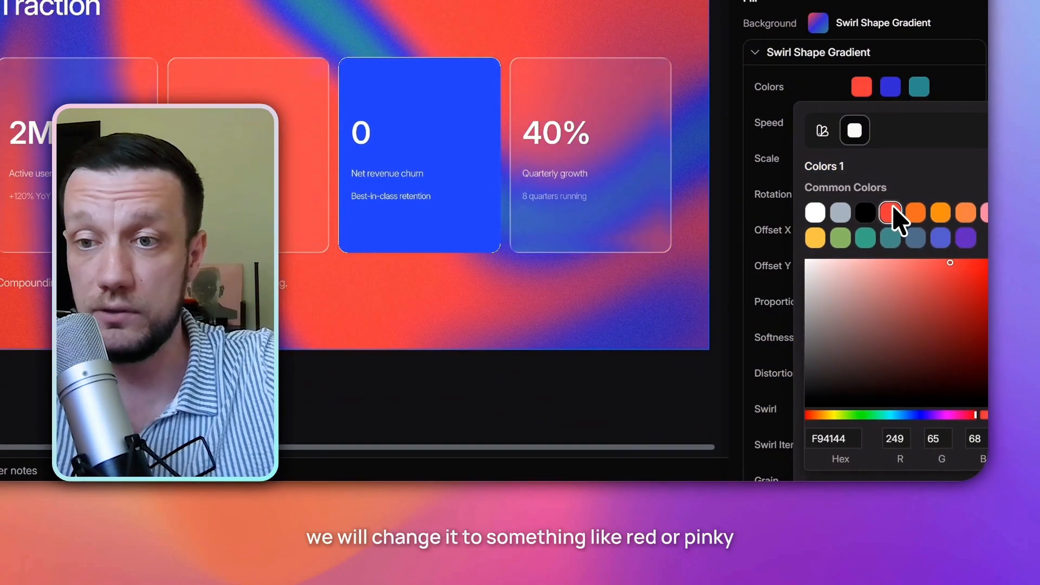
left_click(960, 415)
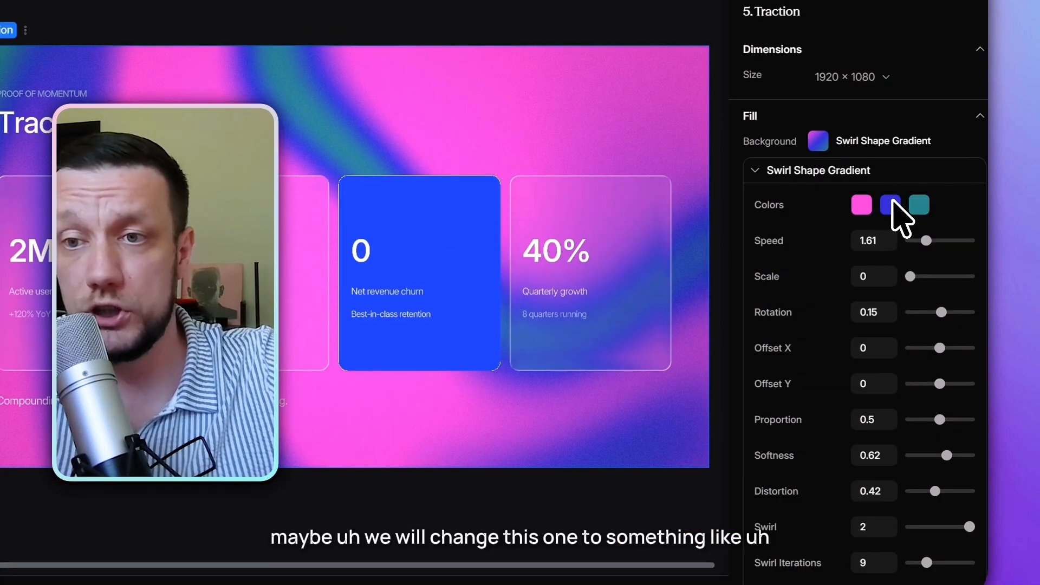
Set the gradient's third color to near-black 0A0A0A.
left_click(916, 88)
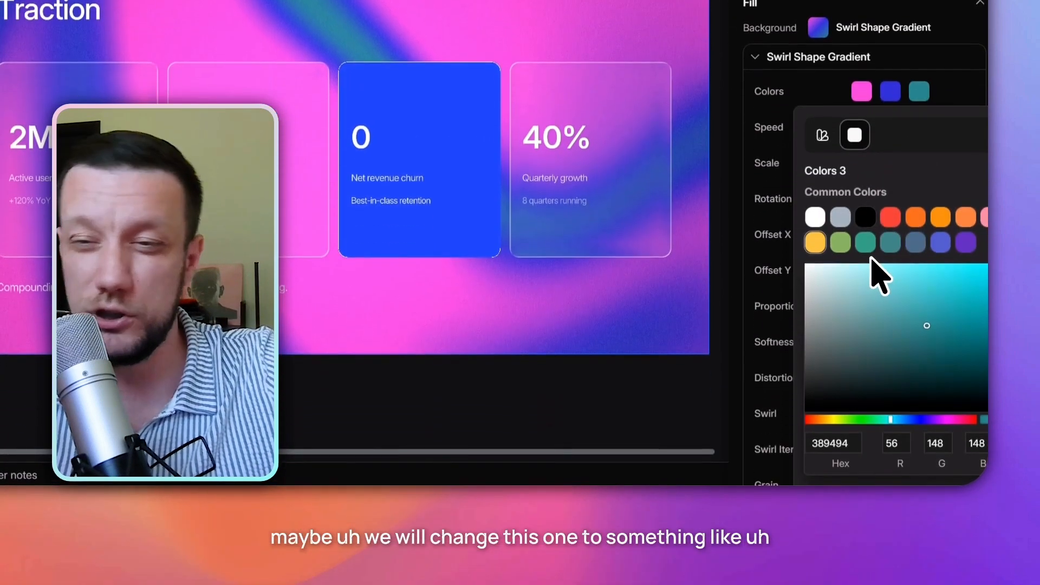
left_click(816, 356)
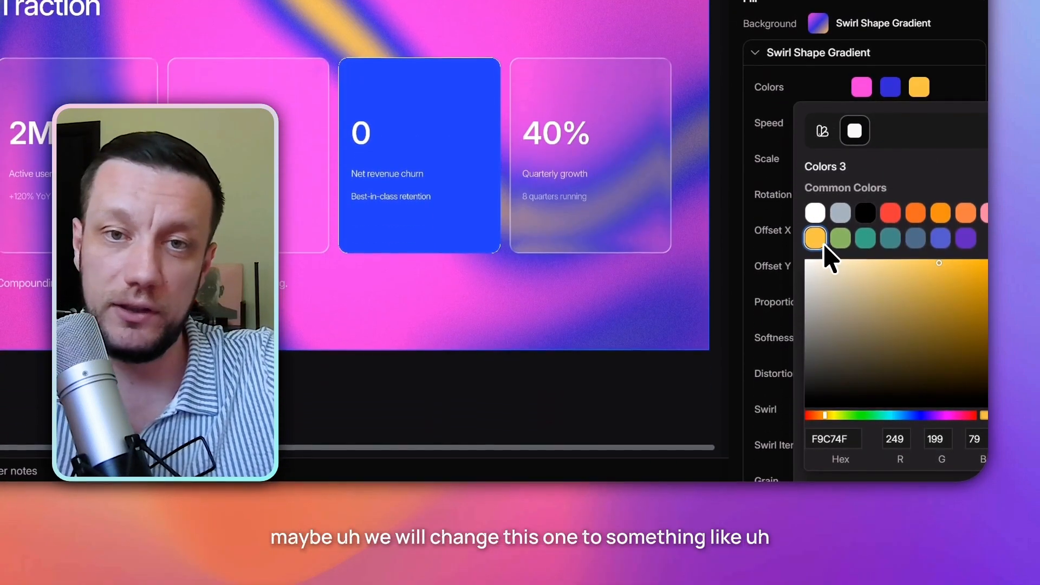
left_click_drag(843, 270, 782, 414)
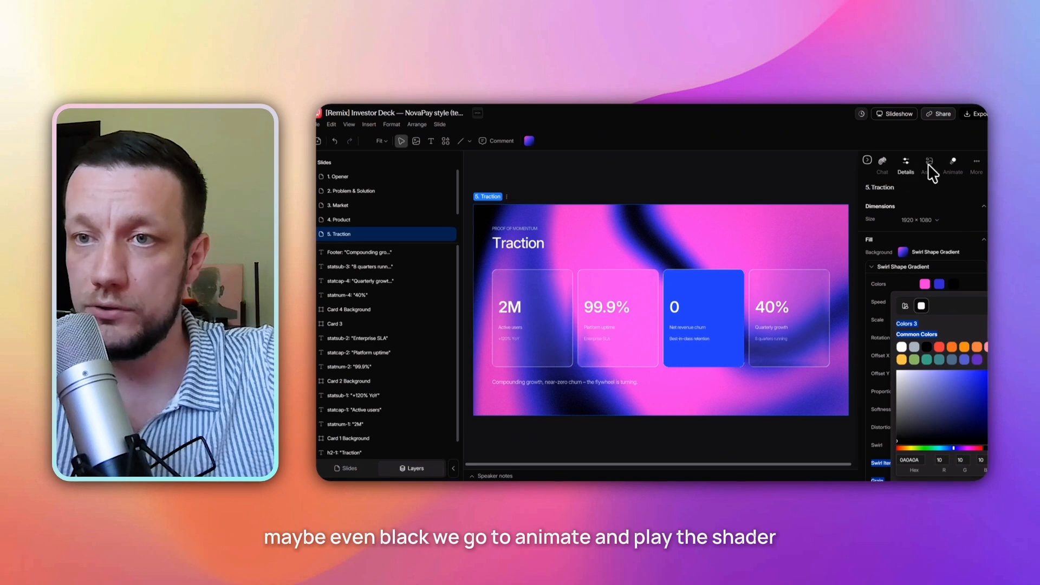
Play the Traction slide's animation to preview the background shader.
left_click(953, 166)
left_click(871, 189)
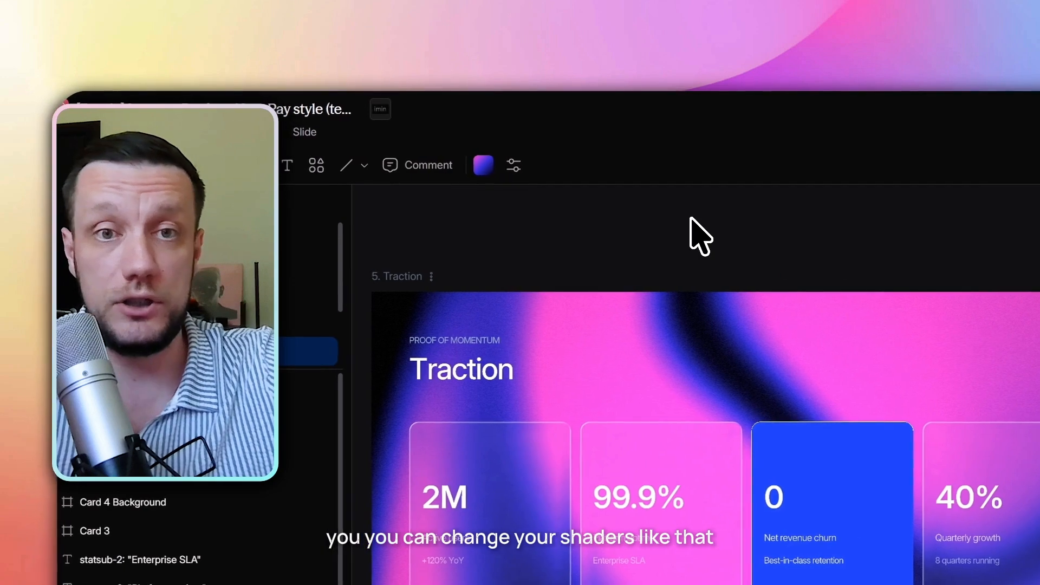
Replace the Traction slide's background shader with the Analog Grain Gradient.
left_click(484, 167)
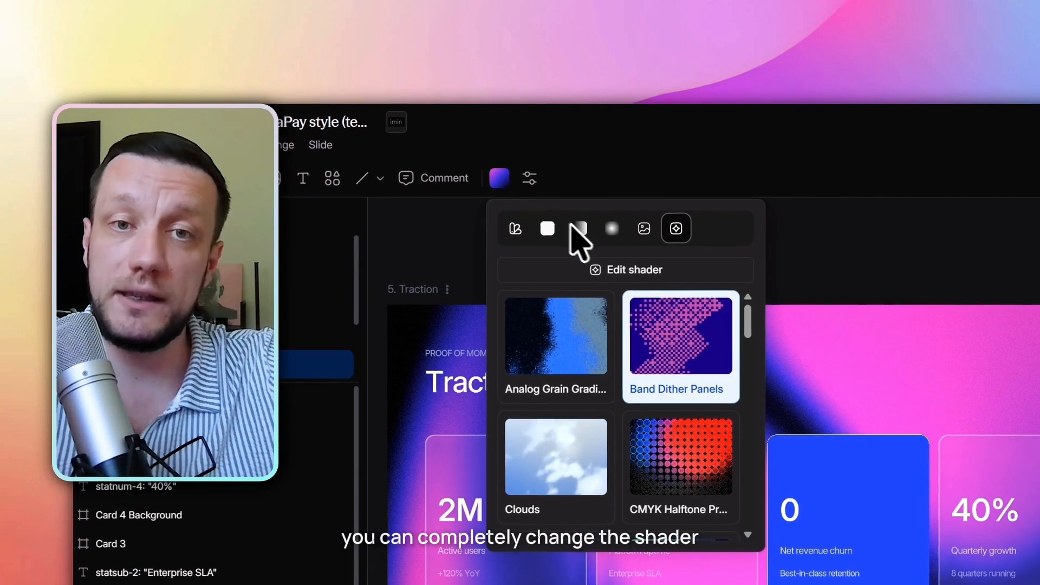
left_click(677, 297)
left_click(404, 289)
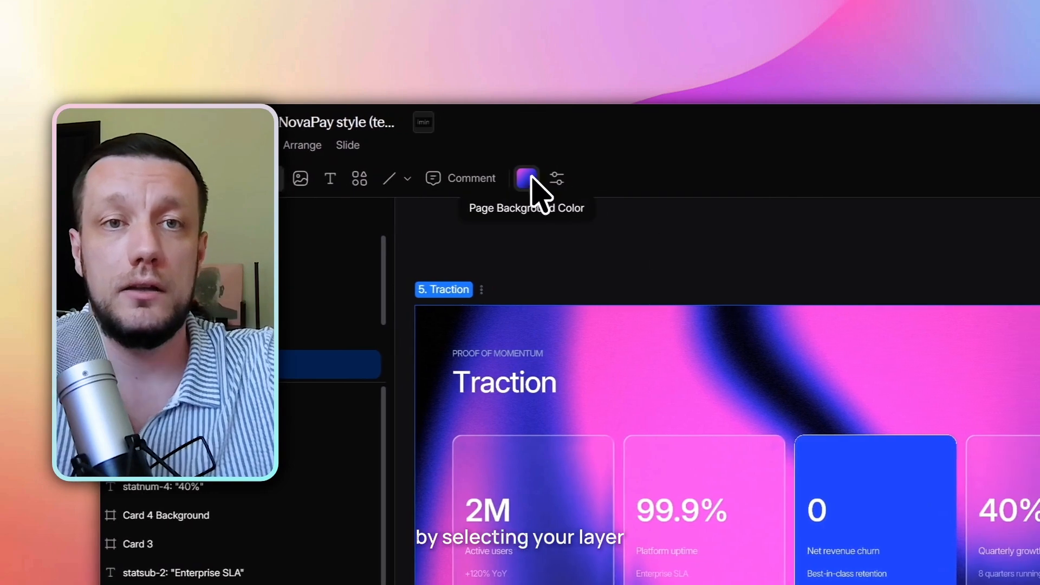
left_click(528, 178)
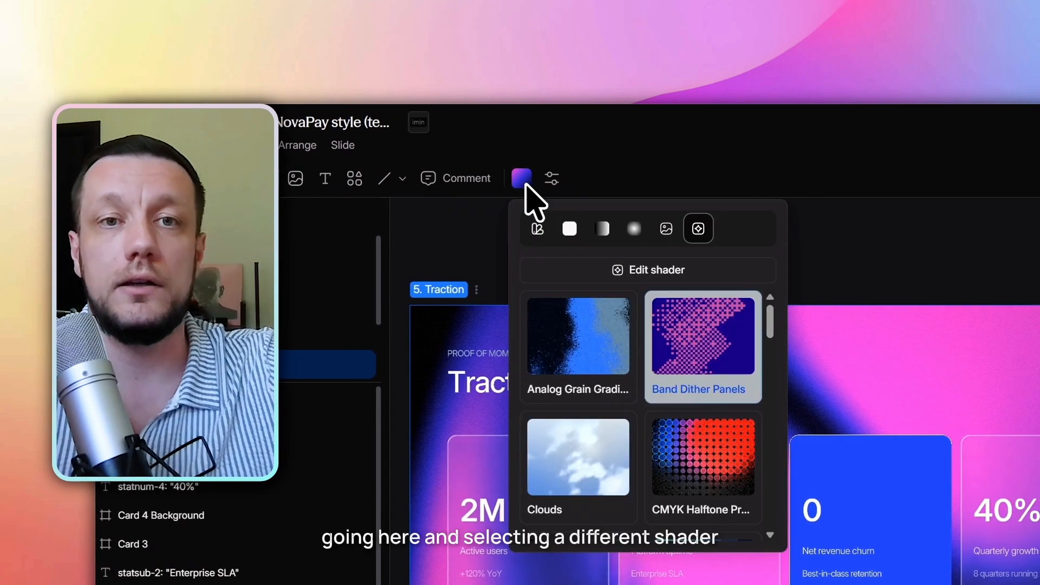
scroll(600, 337, "down", 6)
scroll(634, 361, "up", 3)
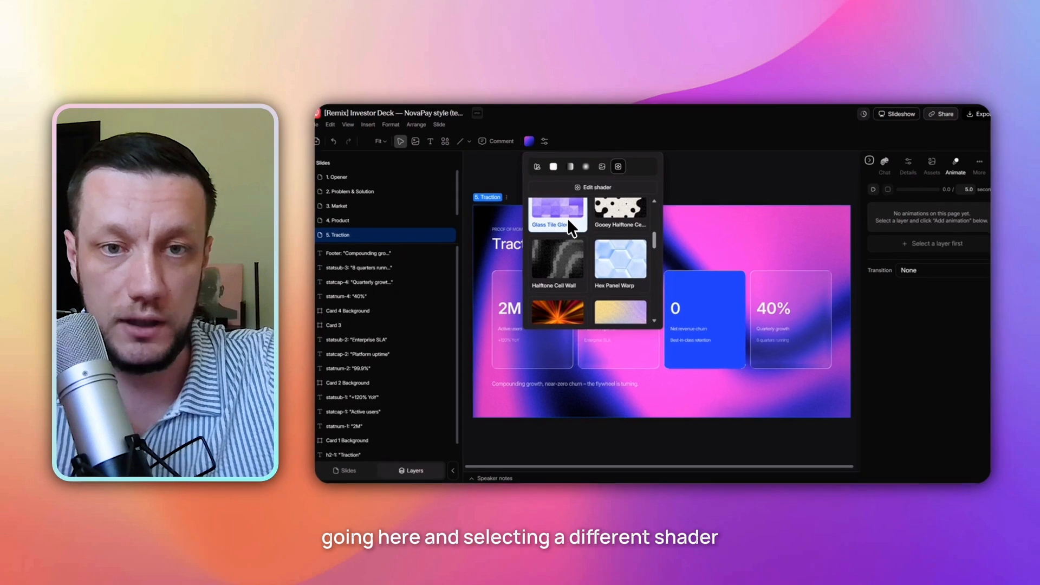
scroll(613, 255, "up", 3)
left_click(569, 231)
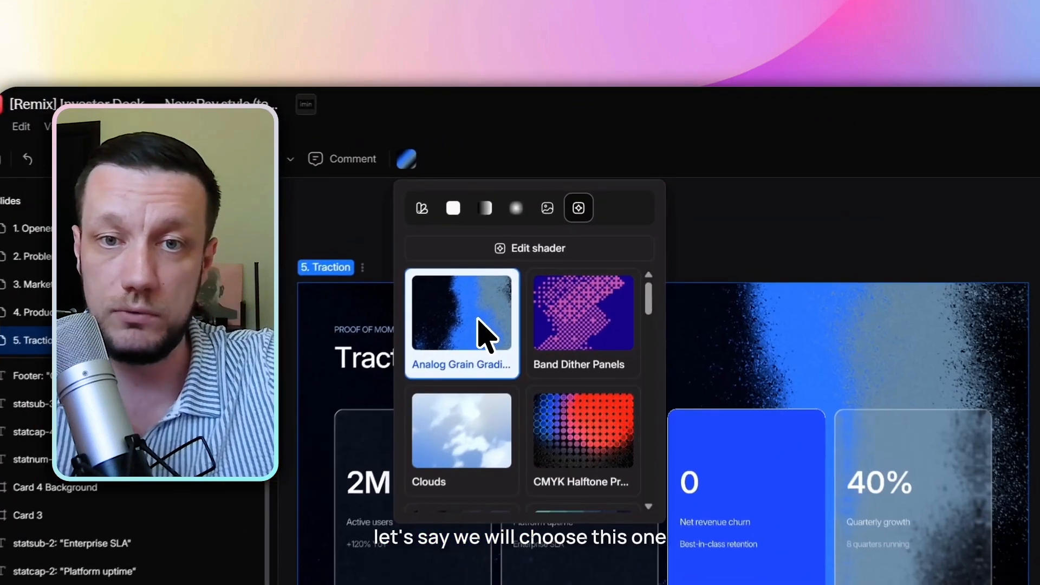
left_click(918, 229)
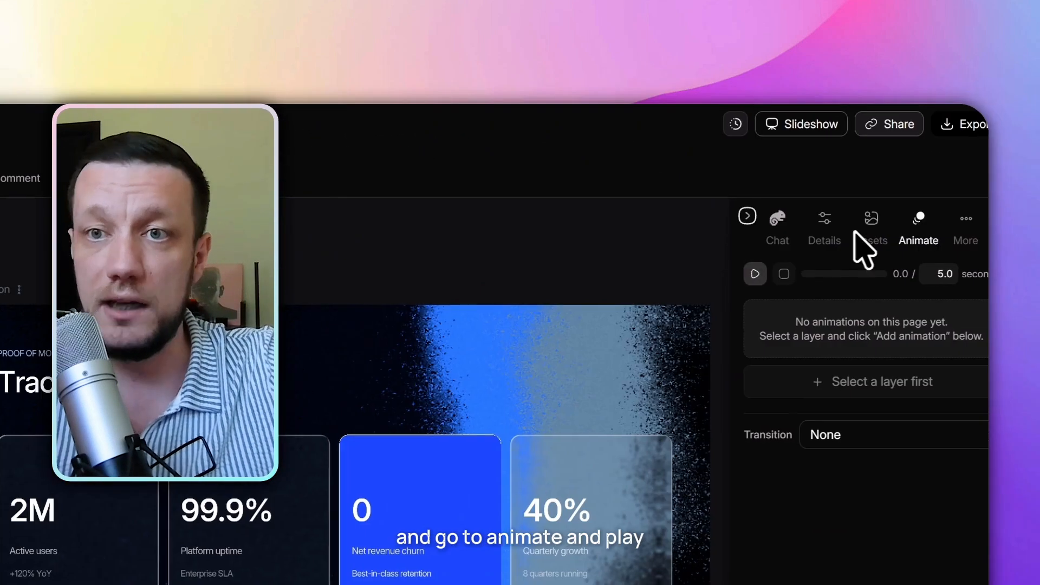
left_click(755, 275)
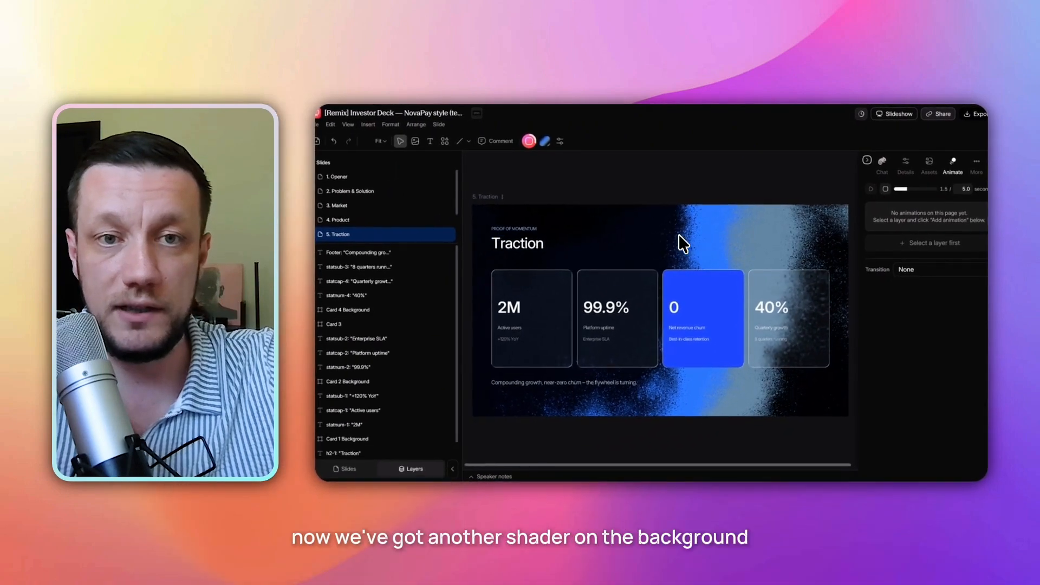
Increase the Analog Grain Gradient shader's speed in the slide's background details.
left_click(886, 191)
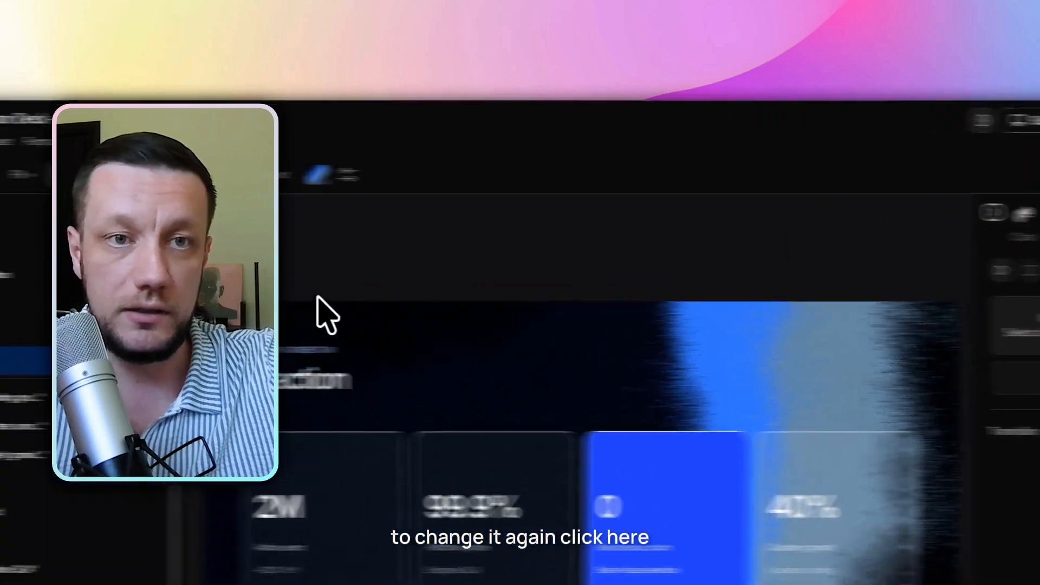
left_click(452, 291)
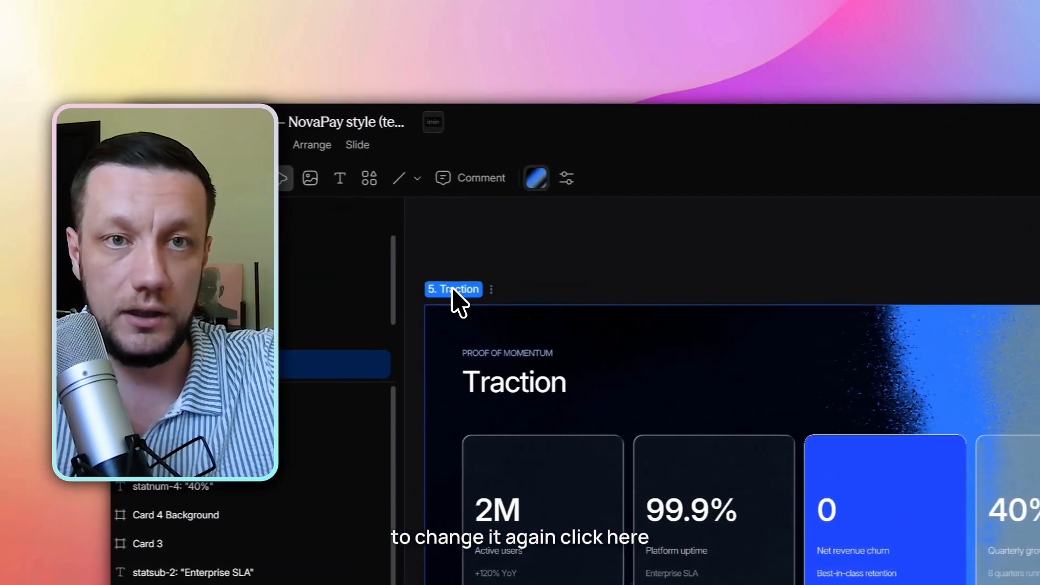
left_click(817, 240)
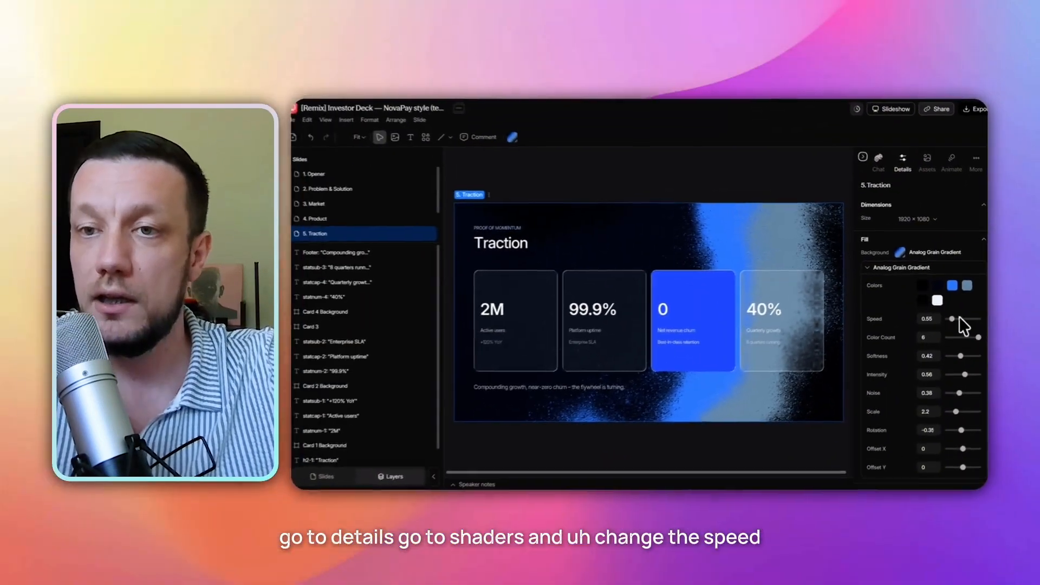
left_click_drag(957, 318, 973, 319)
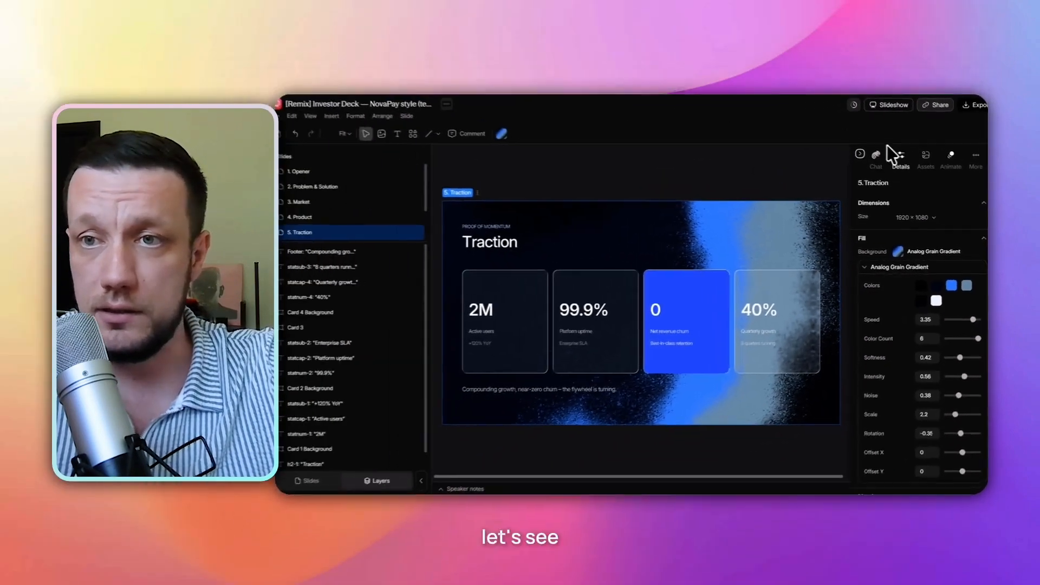
left_click(918, 68)
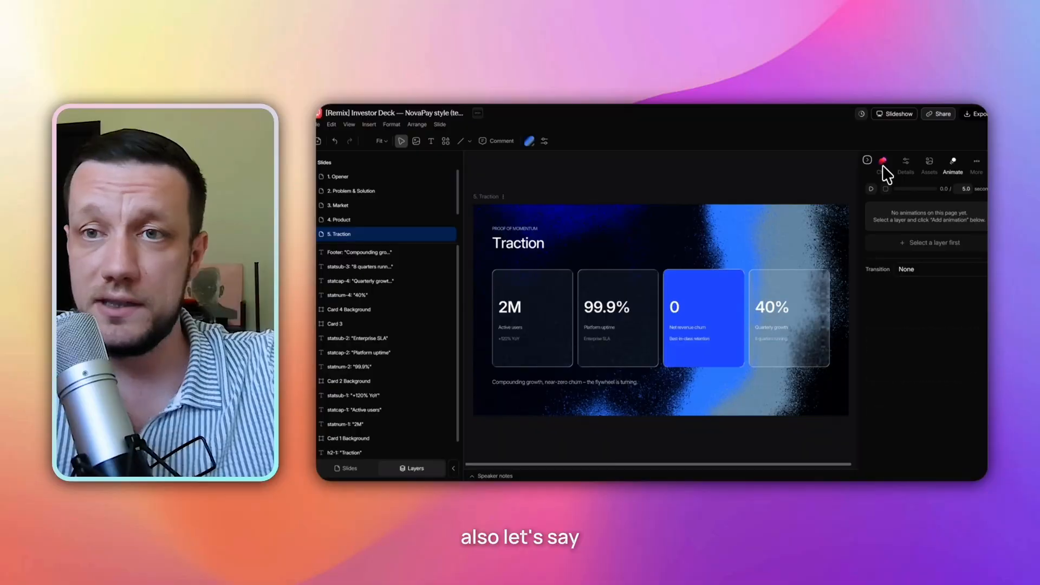
Ask the AI chat to apply this background shader with all its settings (colors, speed etc) to the rest of the slides.
left_click(883, 163)
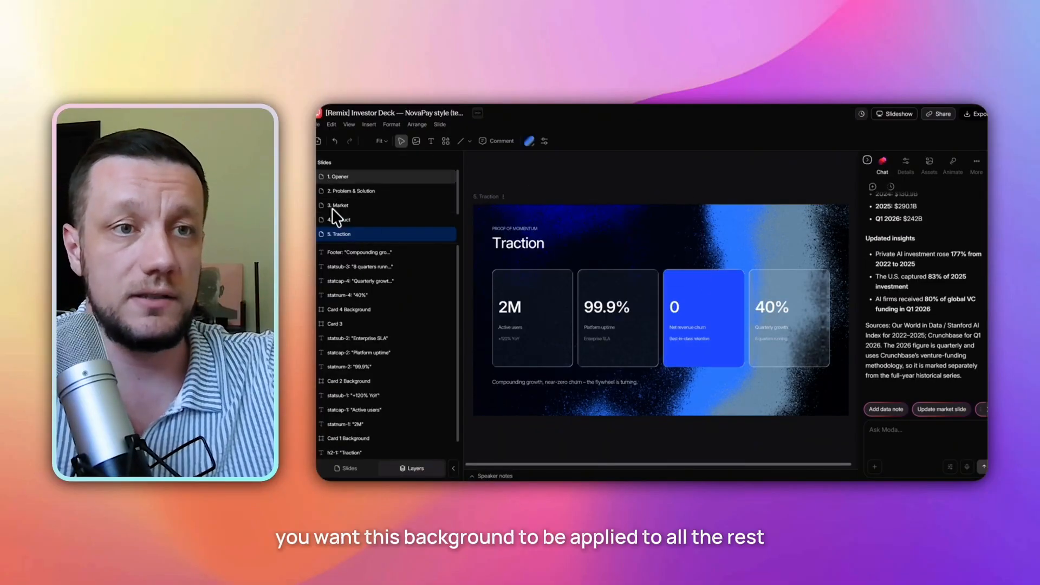
left_click(888, 443)
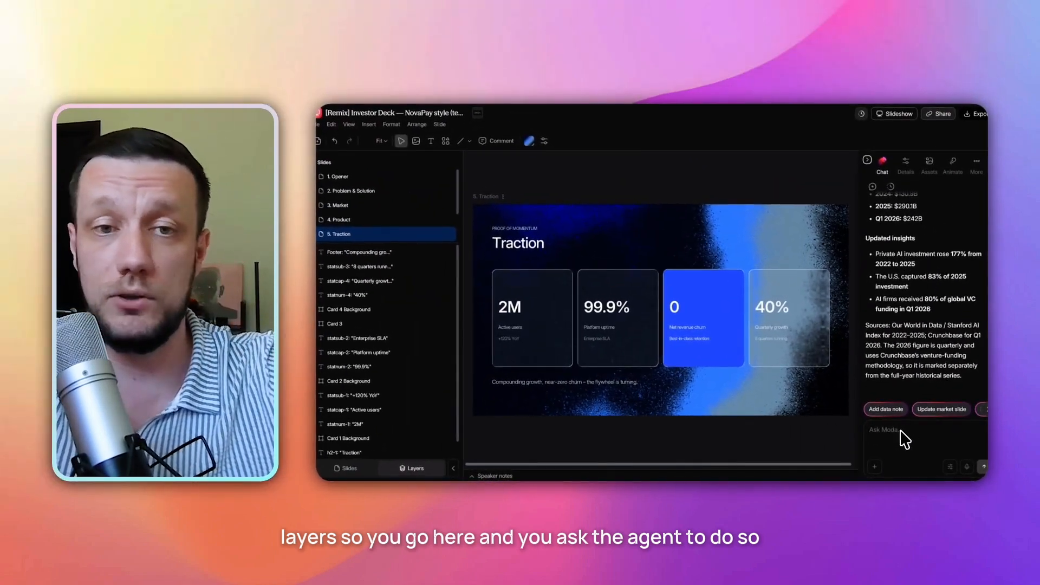
type("apply ")
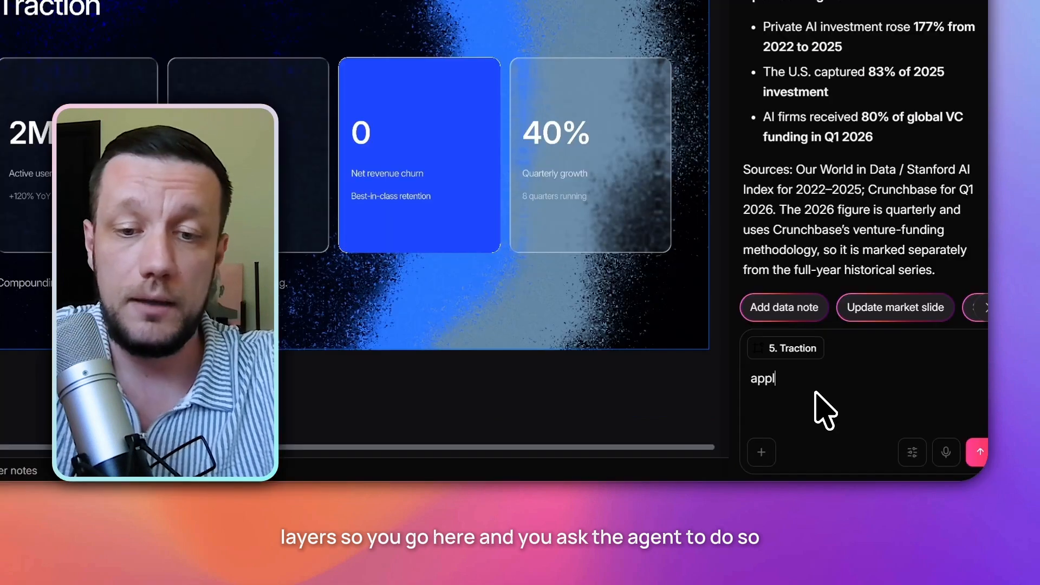
type("this ba")
type("ckgrou")
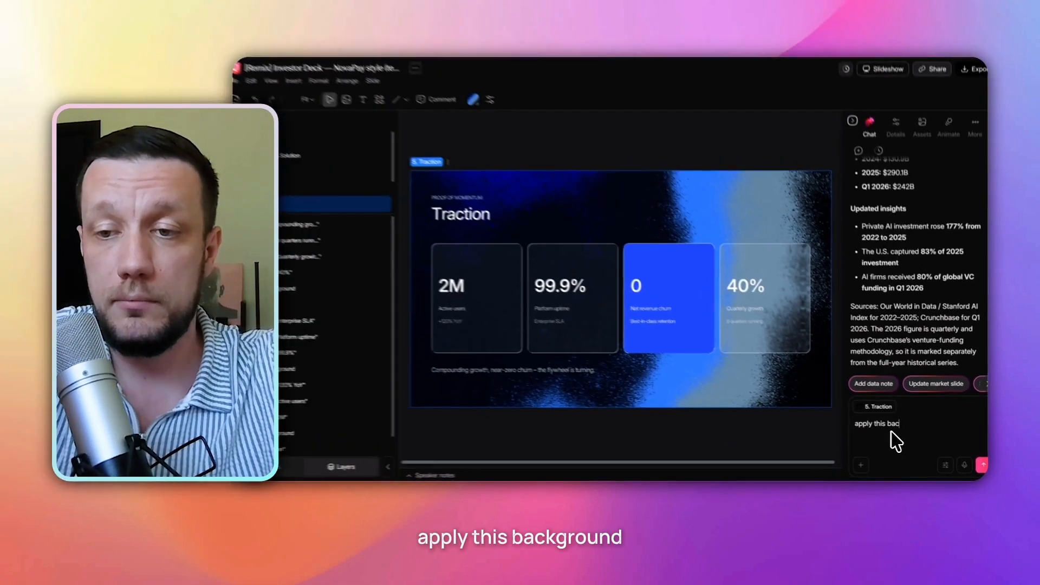
type("nd shader")
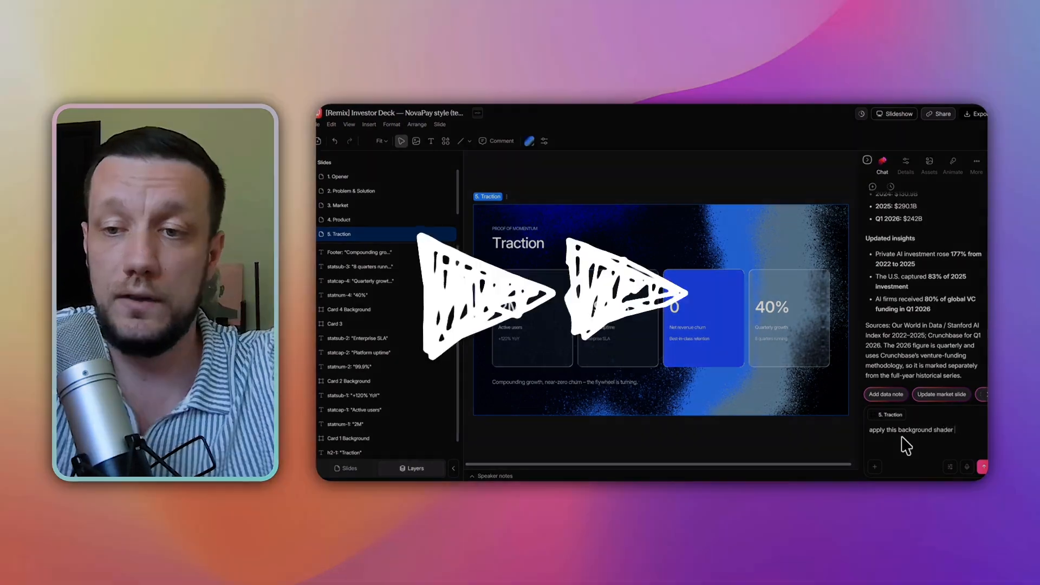
type(" with all the settings (colors, speed etc) to the res")
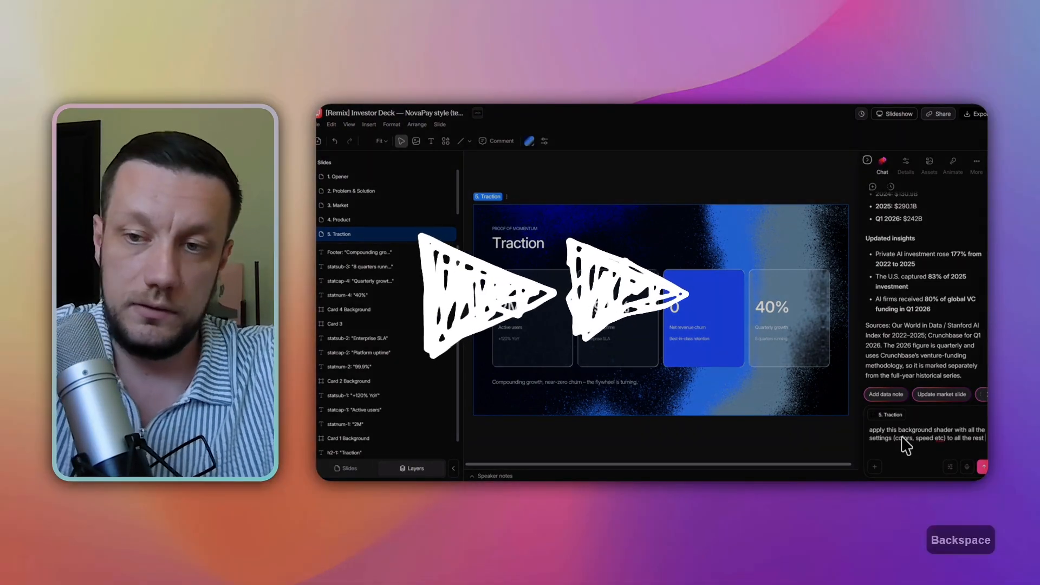
type("t of the slides in this project")
left_click(983, 466)
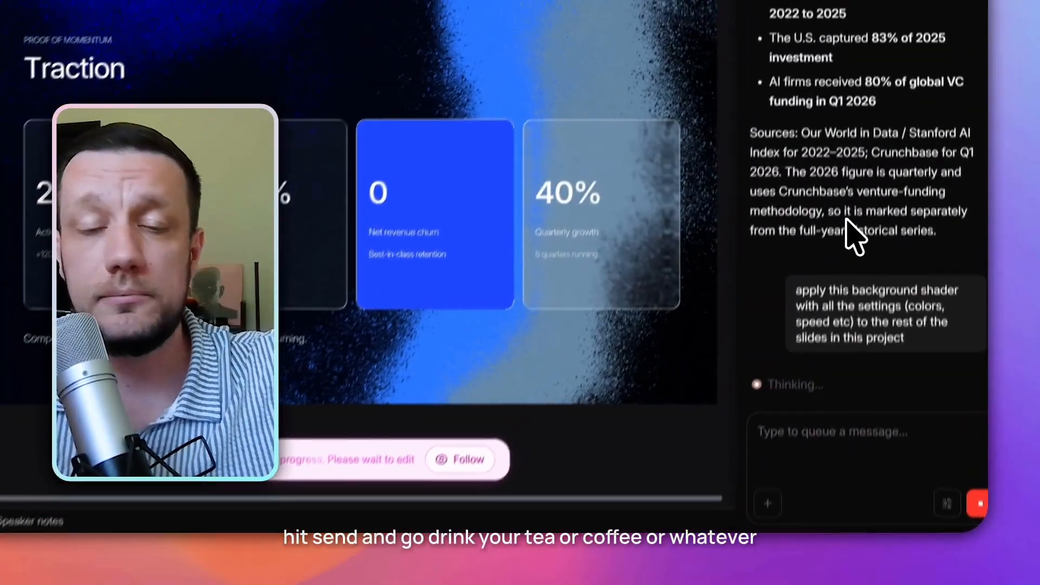